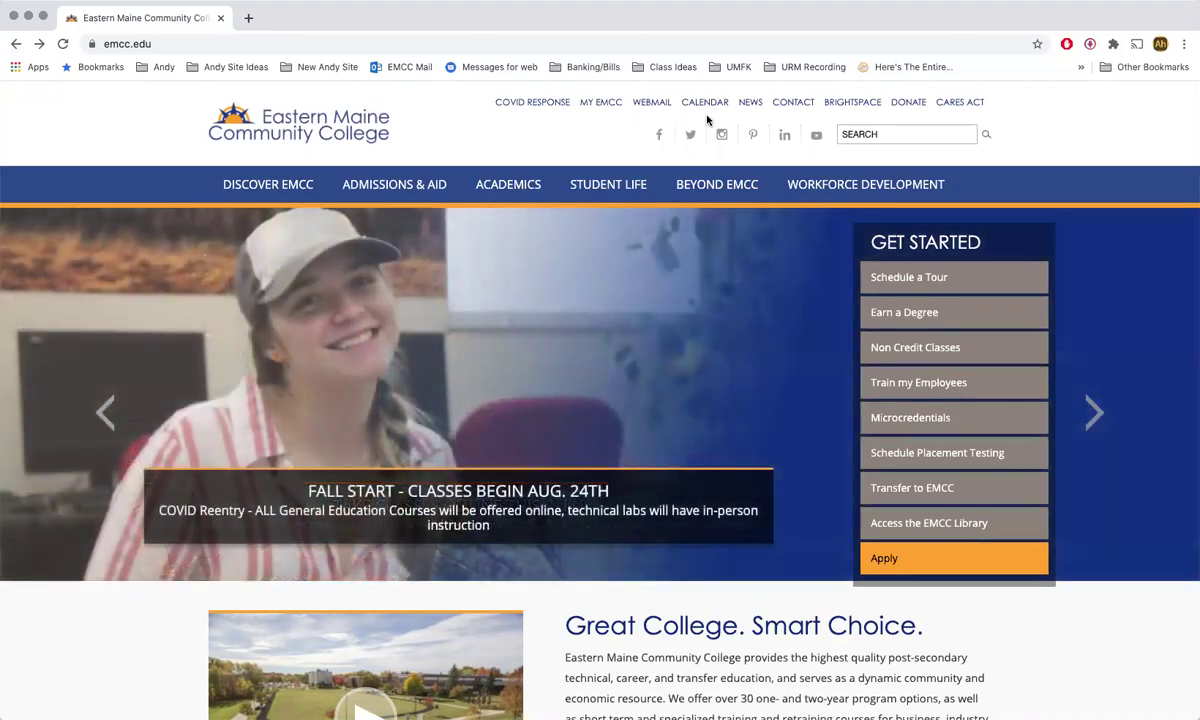
Step: Open Brightspace from the Eastern Maine Community College website and switch the account's role to View as Learner
click(864, 106)
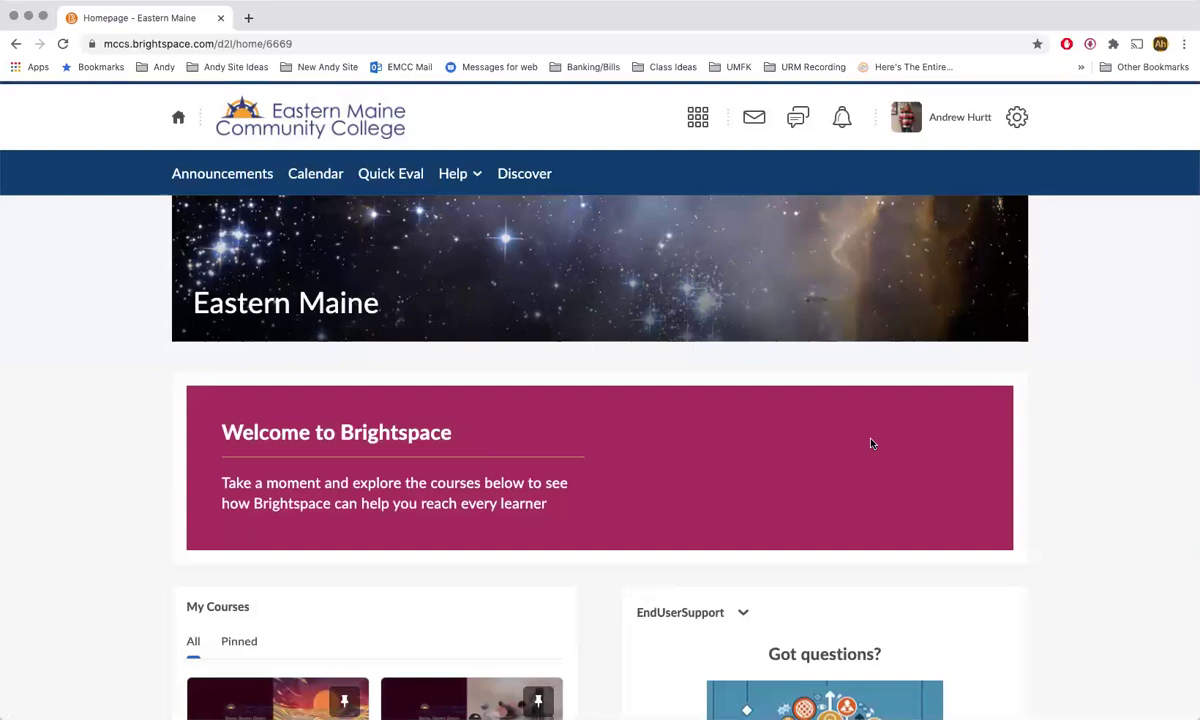
scroll(1091, 474, down, 5)
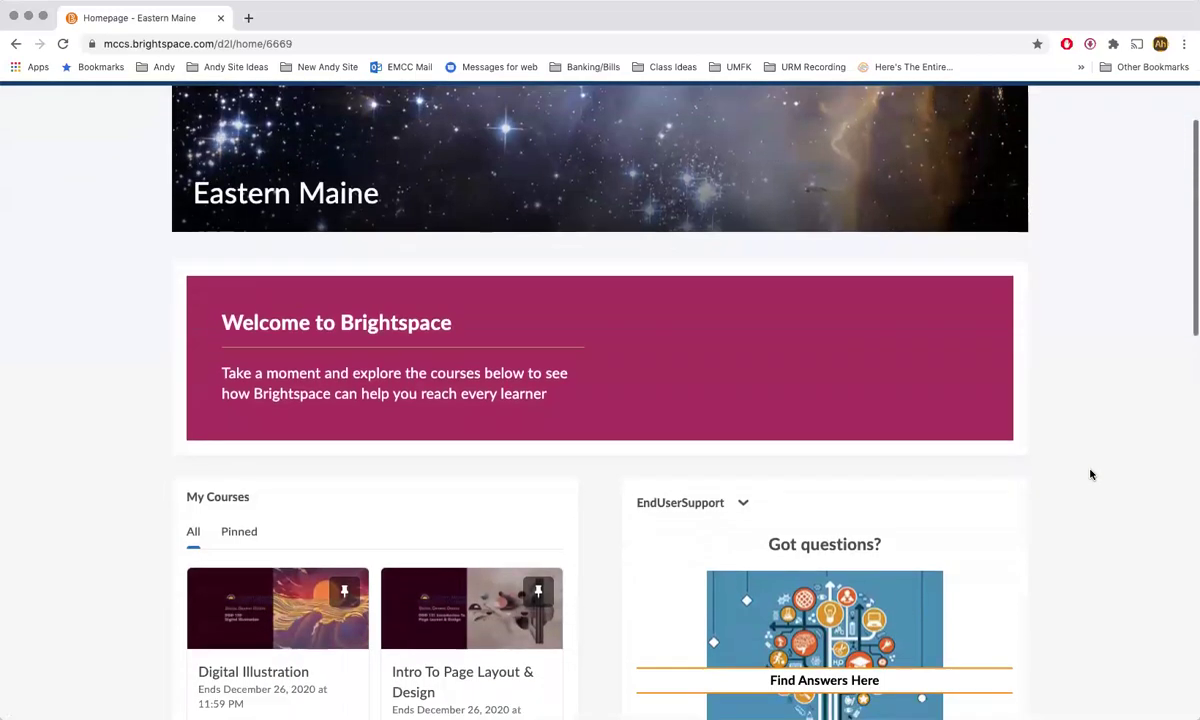
scroll(1091, 474, up, 5)
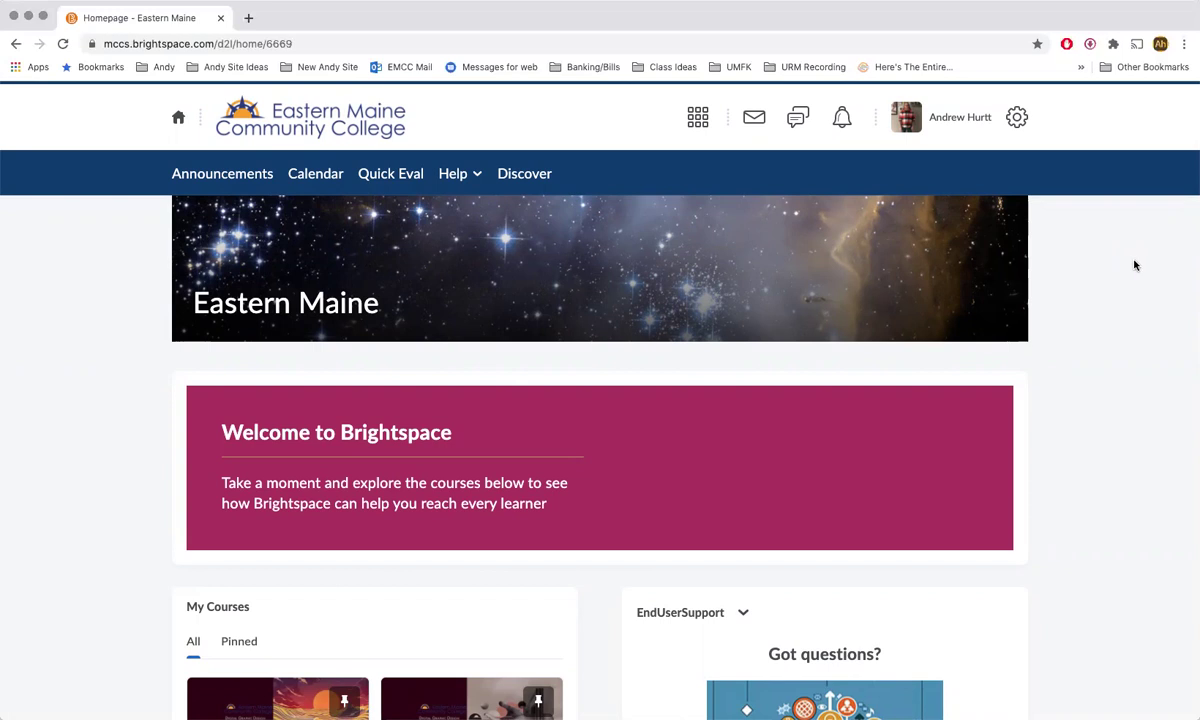
click(960, 120)
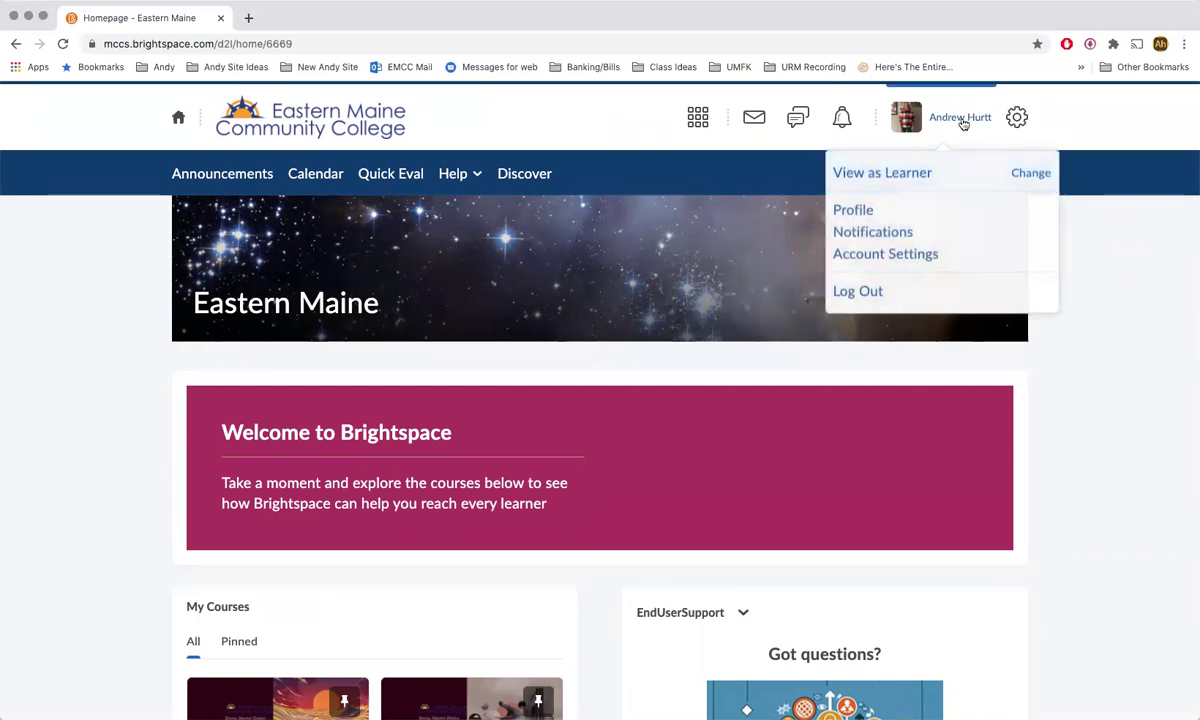
click(882, 174)
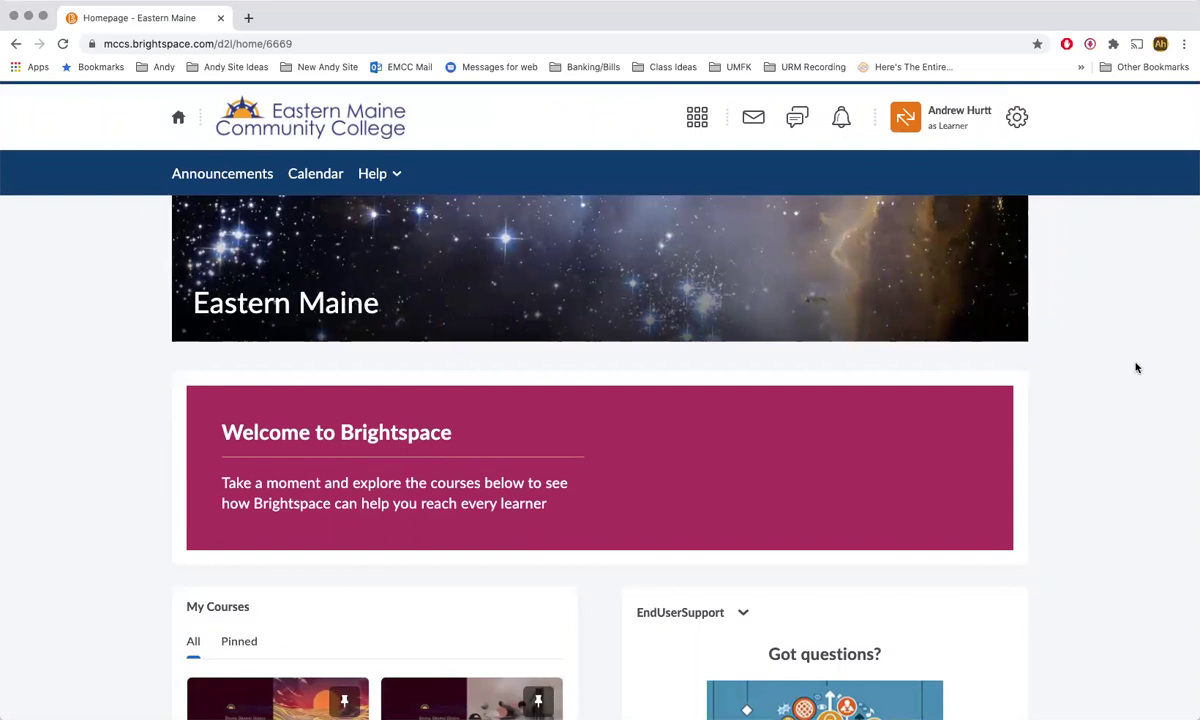
Step: Look through the My Courses list on the Brightspace homepage and open the Digital Illustration course
scroll(1136, 368, down, 1)
scroll(1136, 368, down, 2)
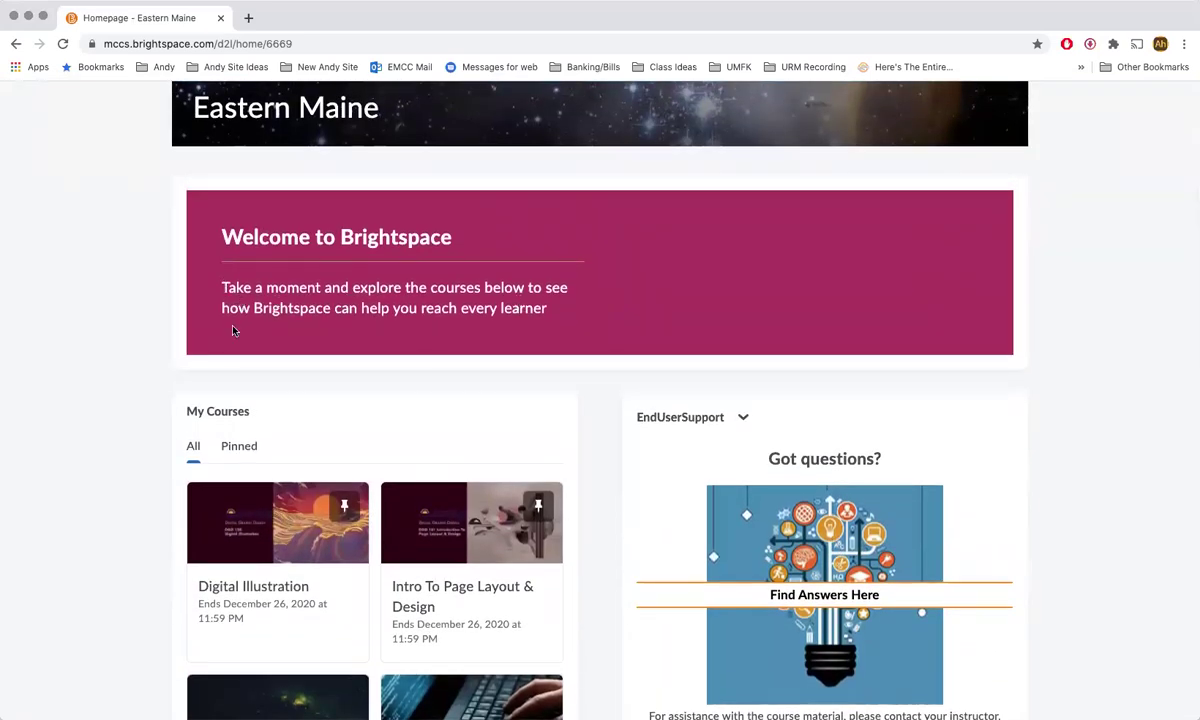
scroll(43, 408, down, 3)
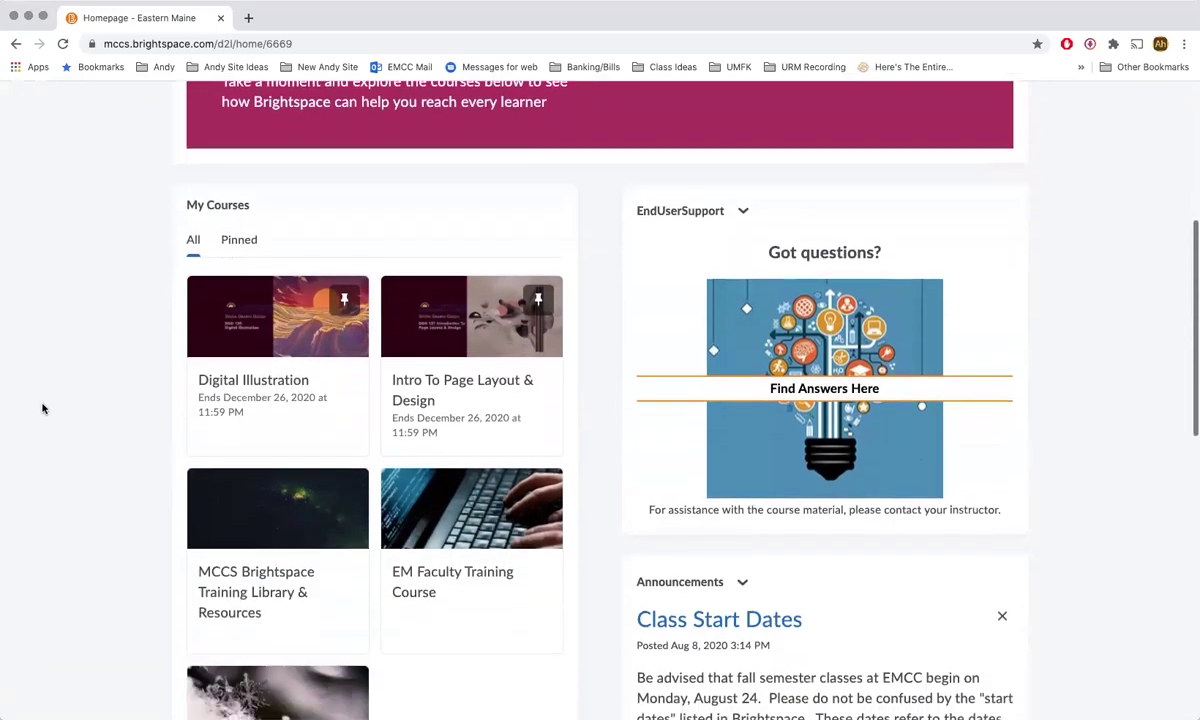
scroll(43, 408, down, 1)
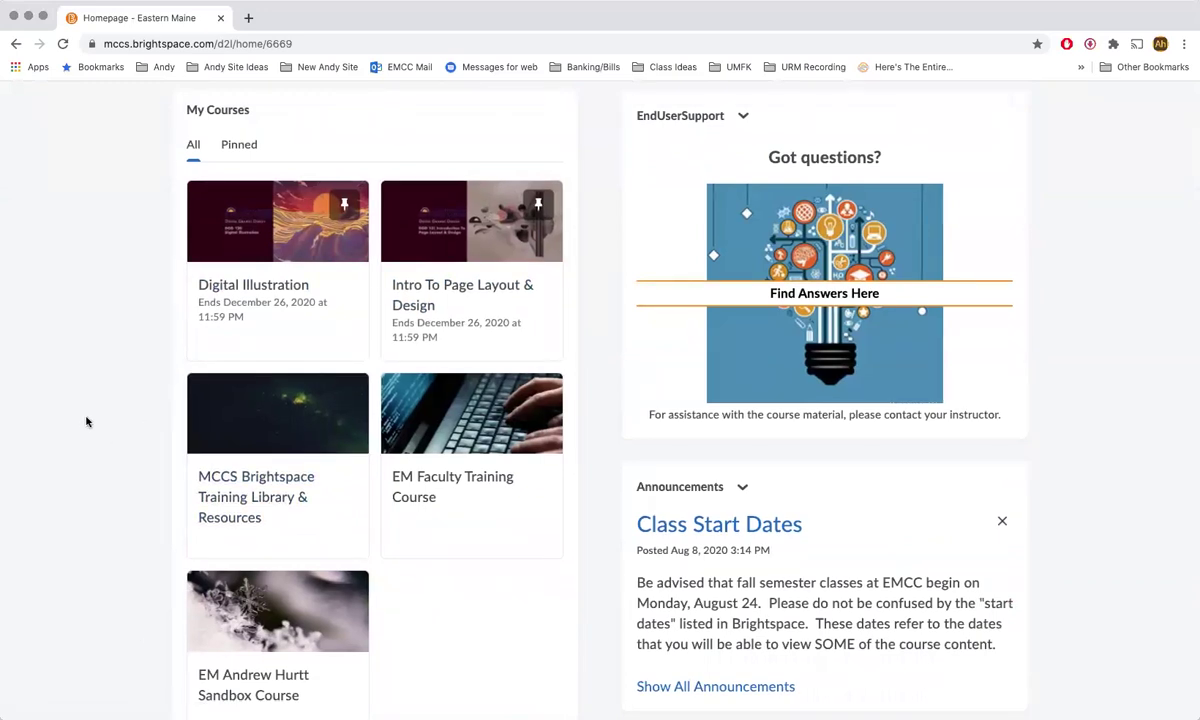
scroll(102, 400, up, 5)
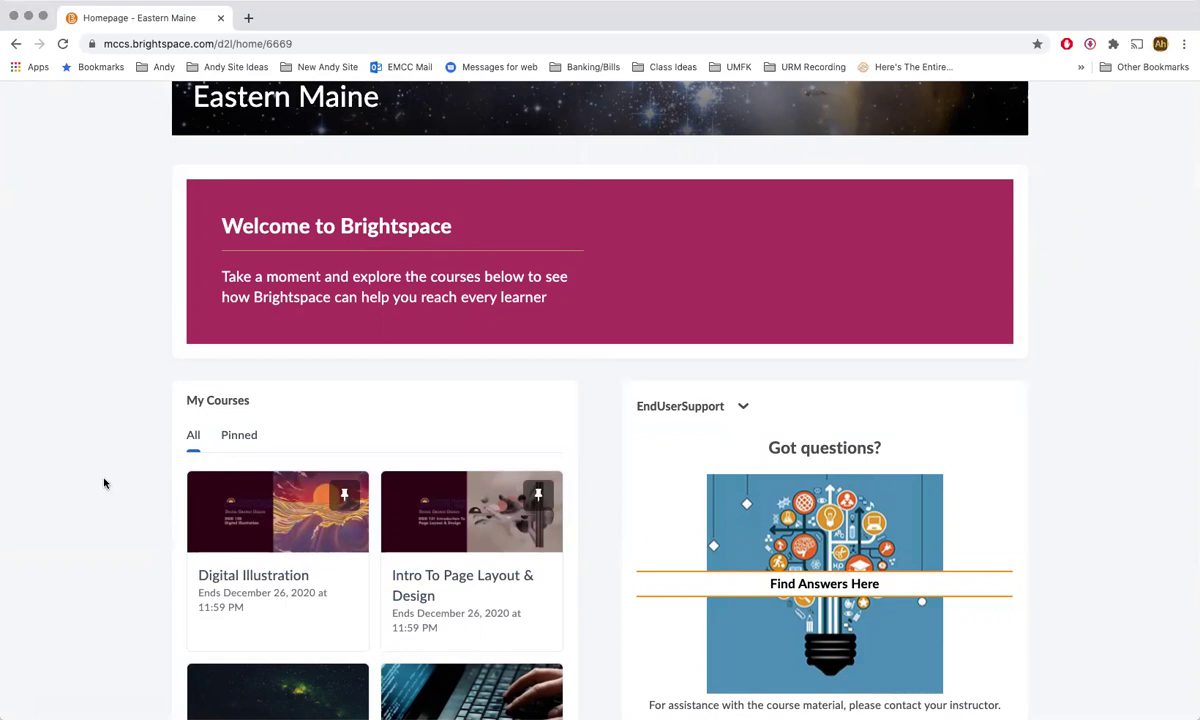
scroll(104, 483, down, 1)
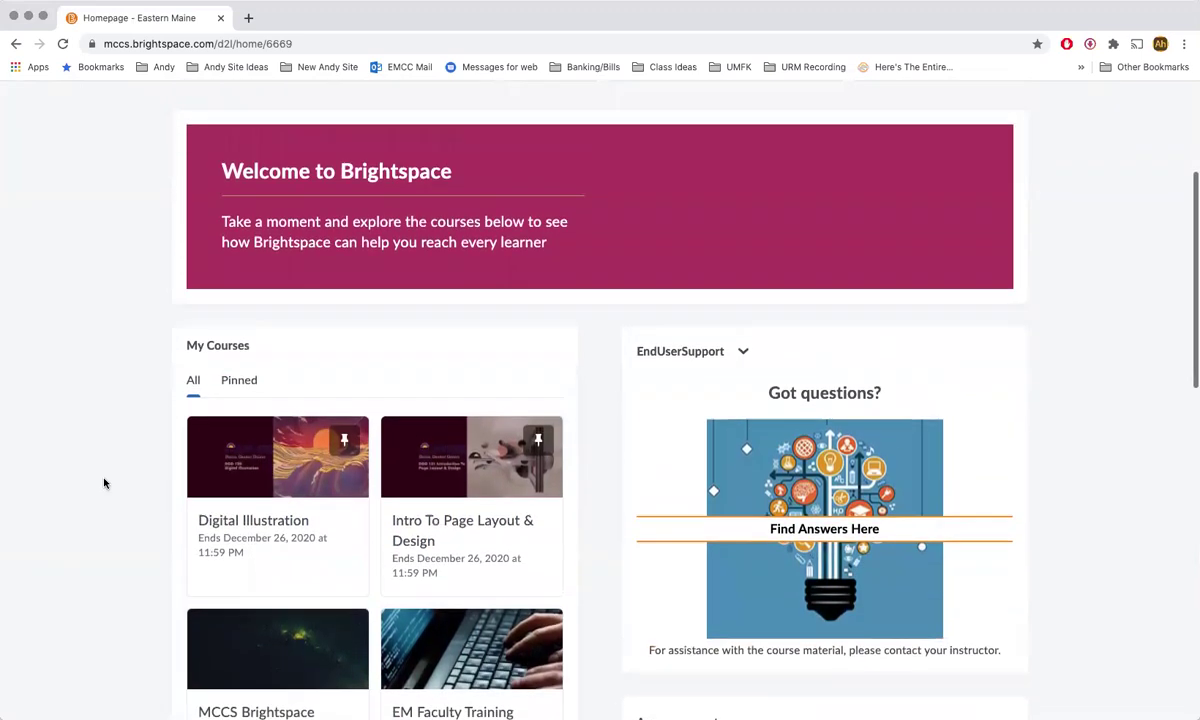
scroll(104, 483, up, 1)
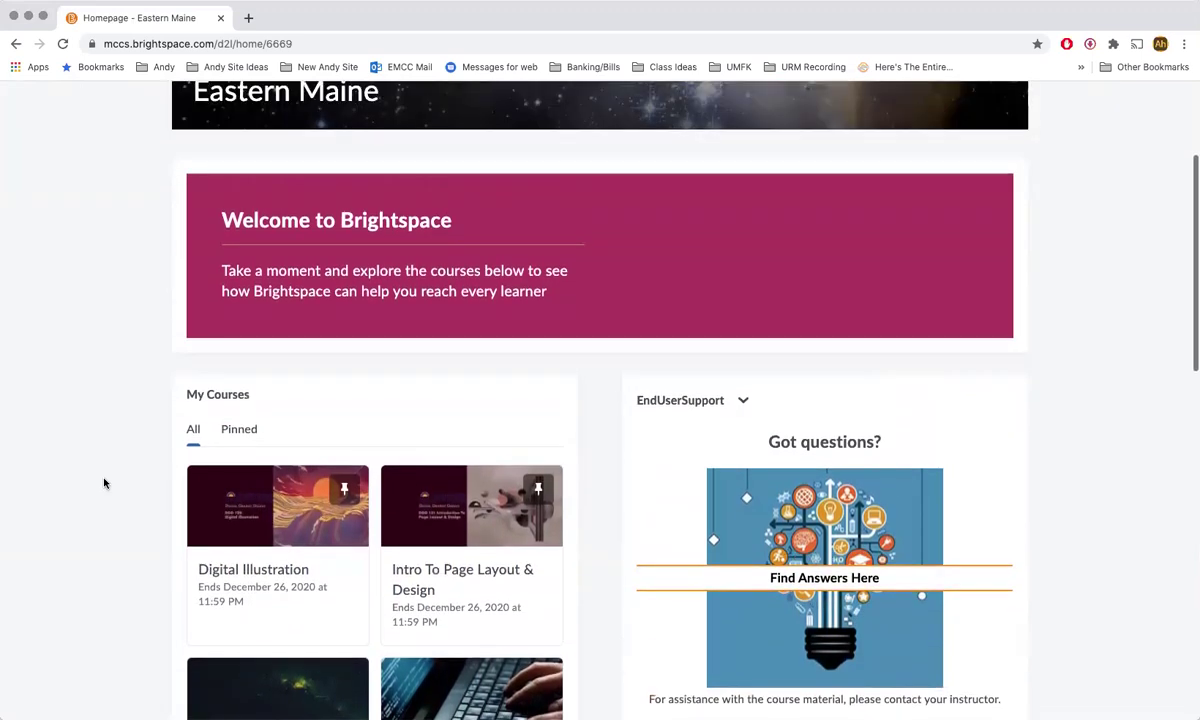
click(258, 503)
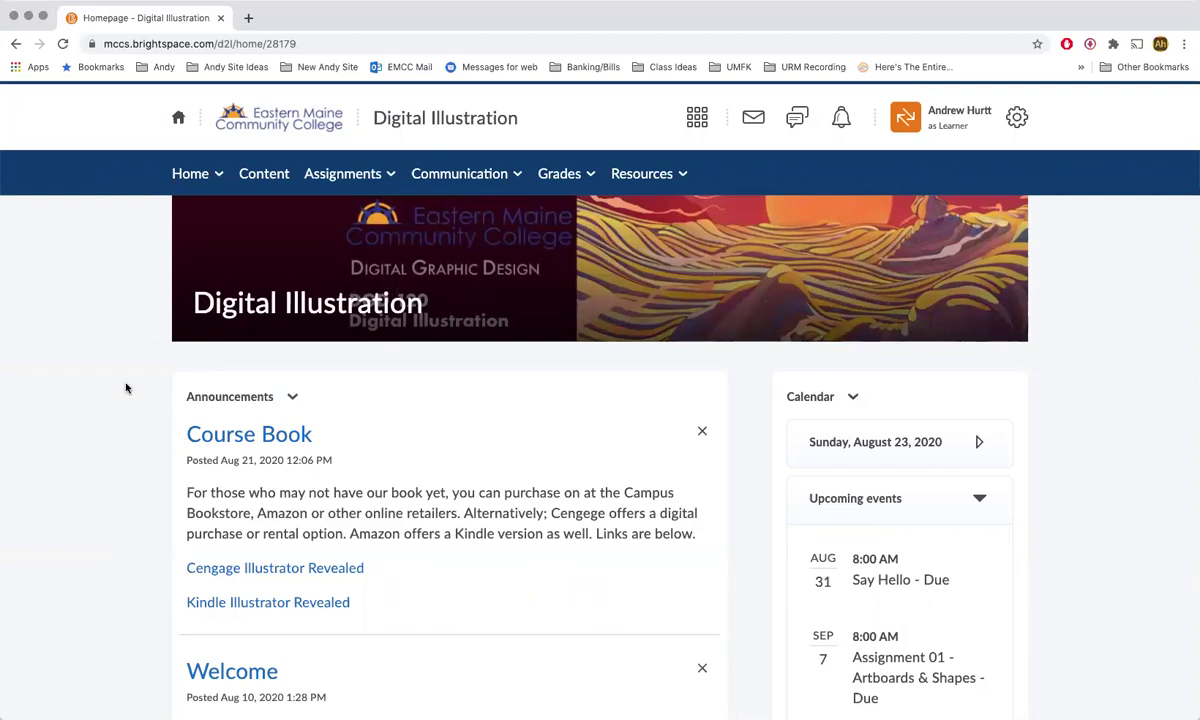
Step: Review the course announcements and open the Assignment 01 - Artboards & Shapes due event from the upcoming calendar events
scroll(117, 387, down, 5)
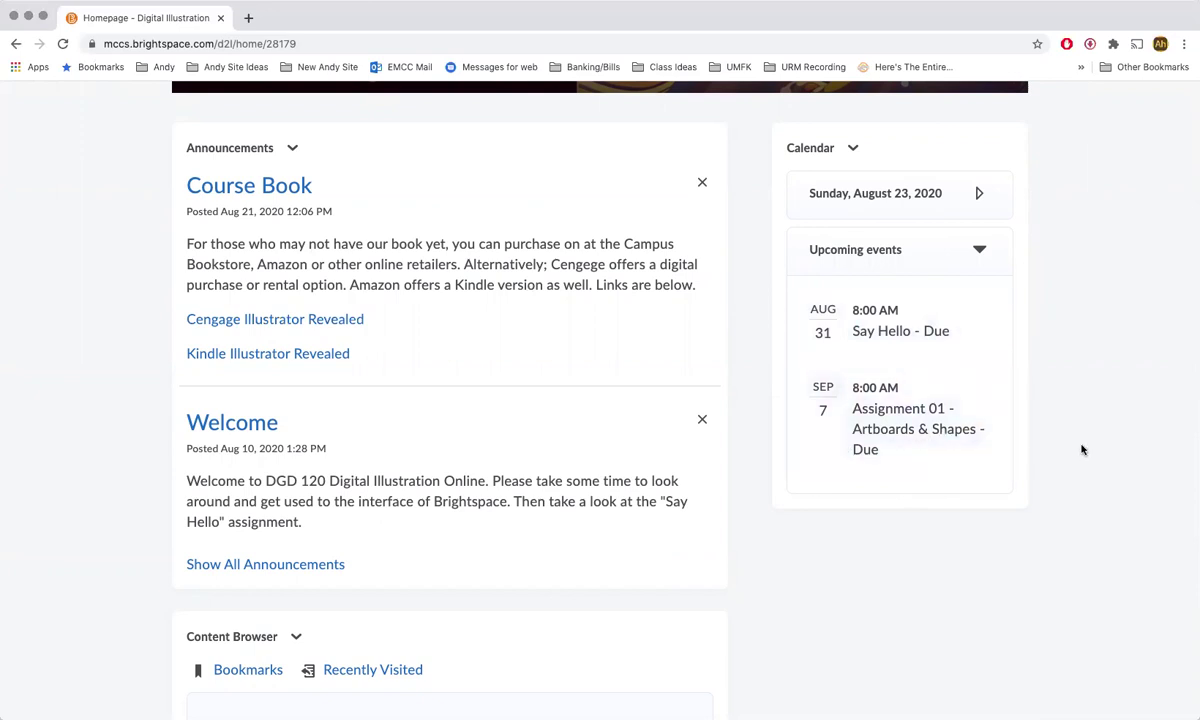
scroll(1081, 449, up, 3)
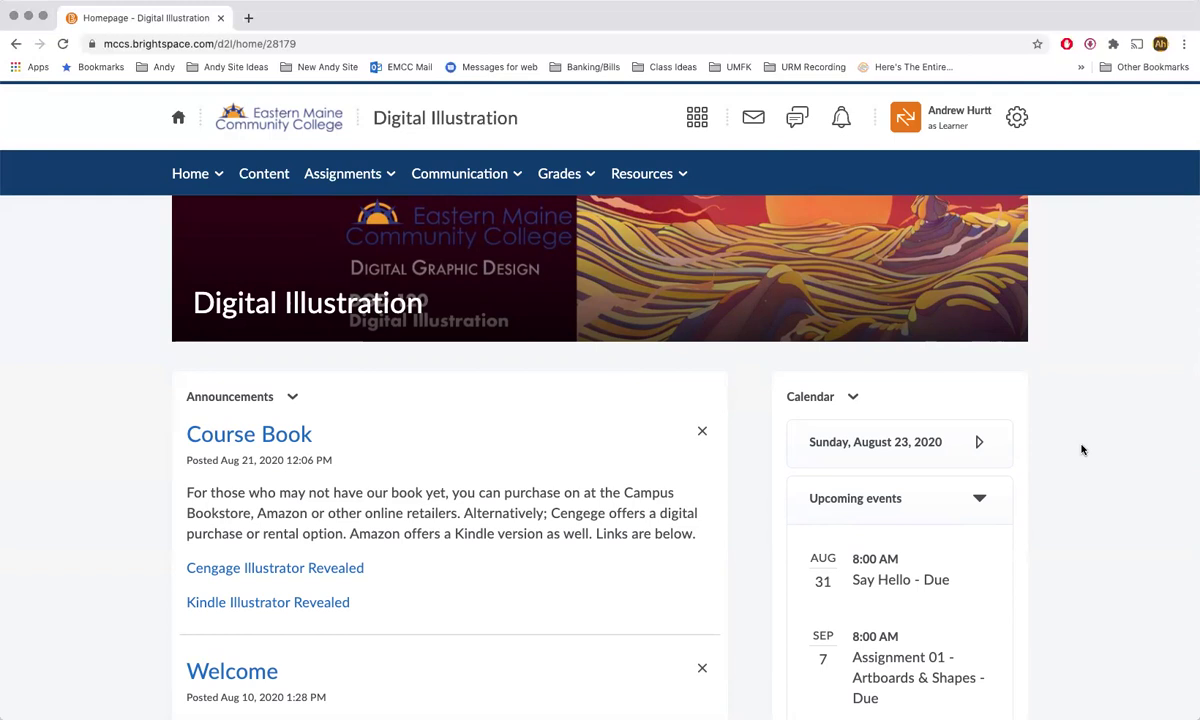
scroll(1087, 441, down, 3)
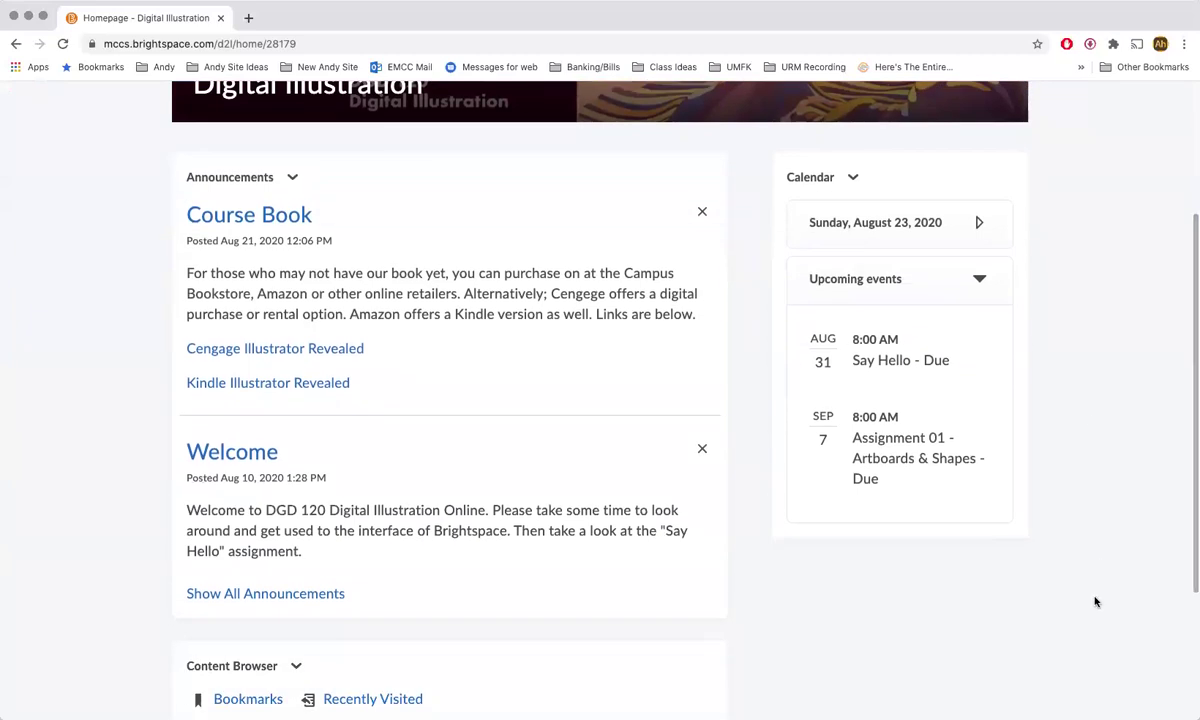
scroll(1018, 543, up, 2)
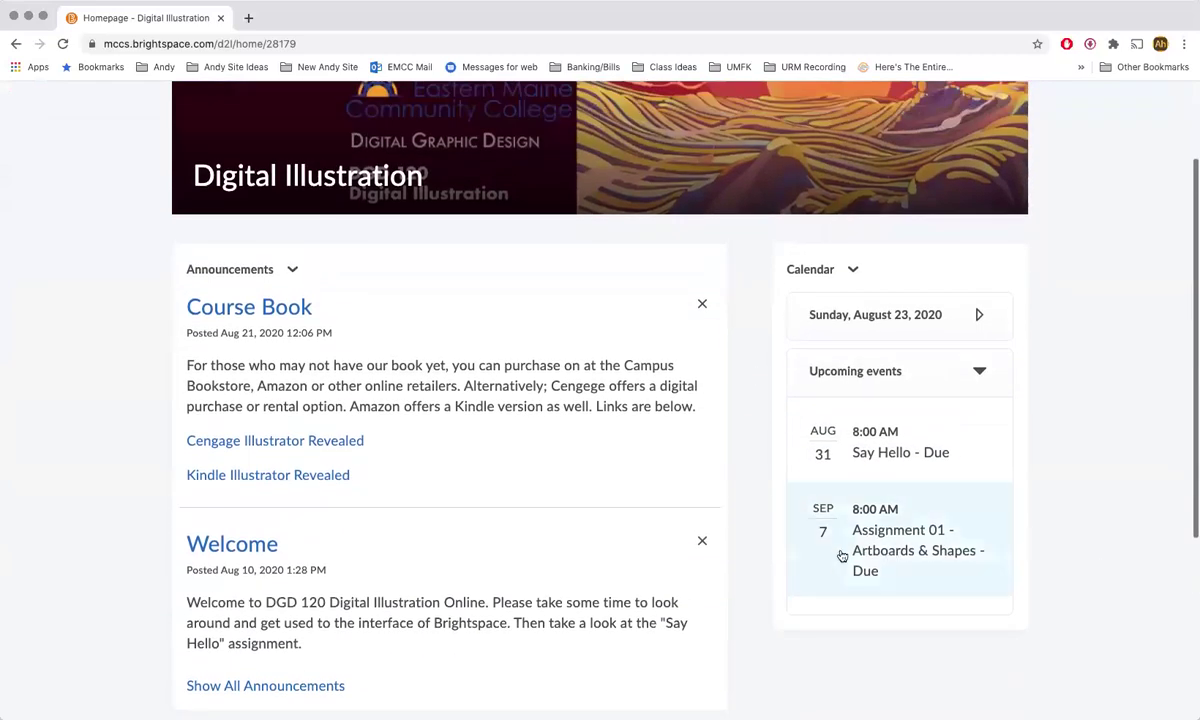
click(842, 556)
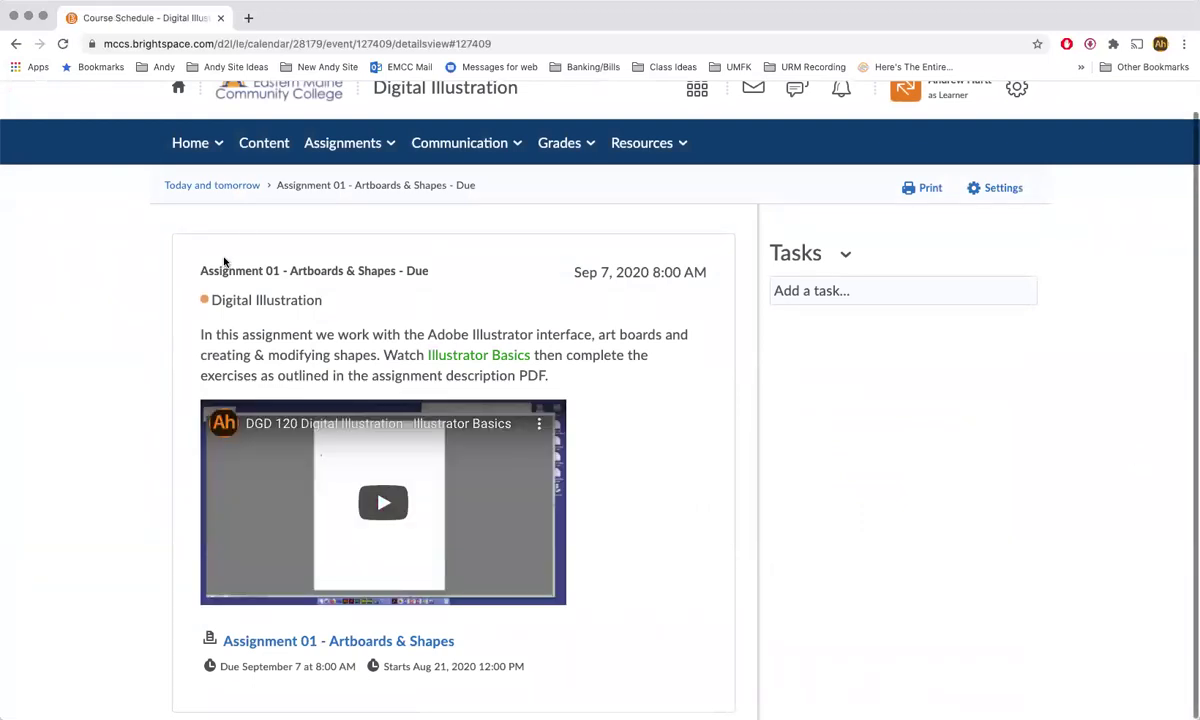
Step: Read the event description and open the linked Assignment 01 - Artboards & Shapes submission page
scroll(108, 348, down, 1)
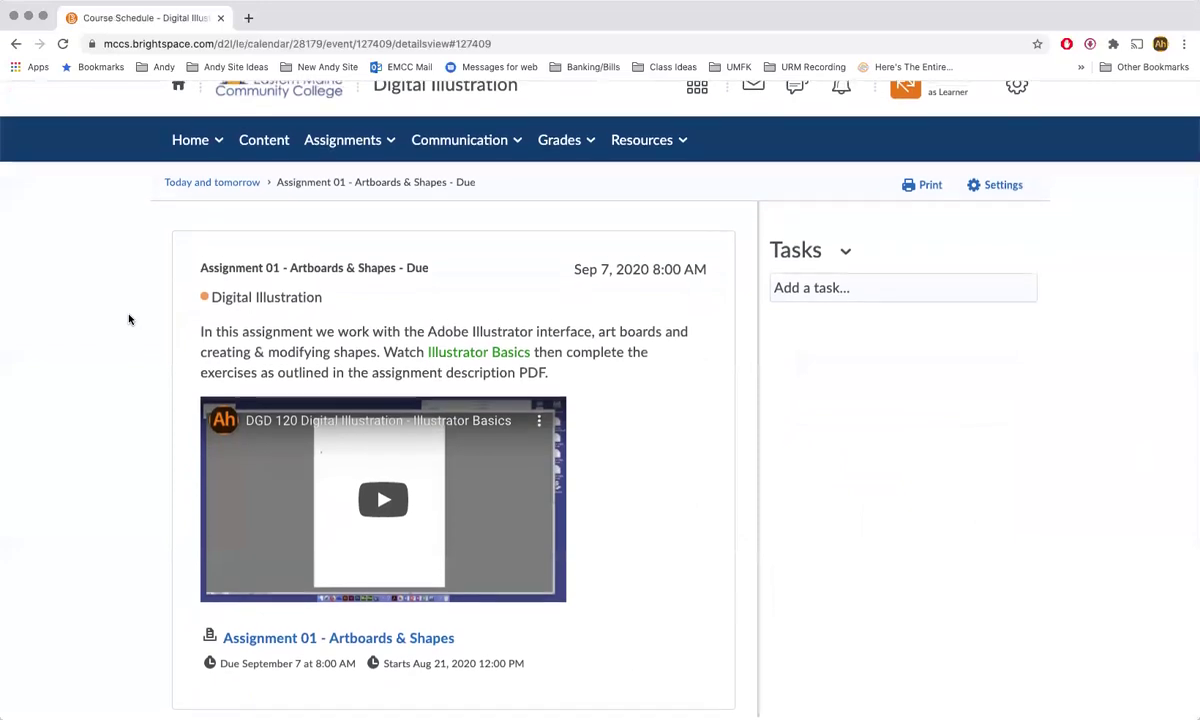
scroll(128, 318, down, 1)
scroll(128, 318, up, 1)
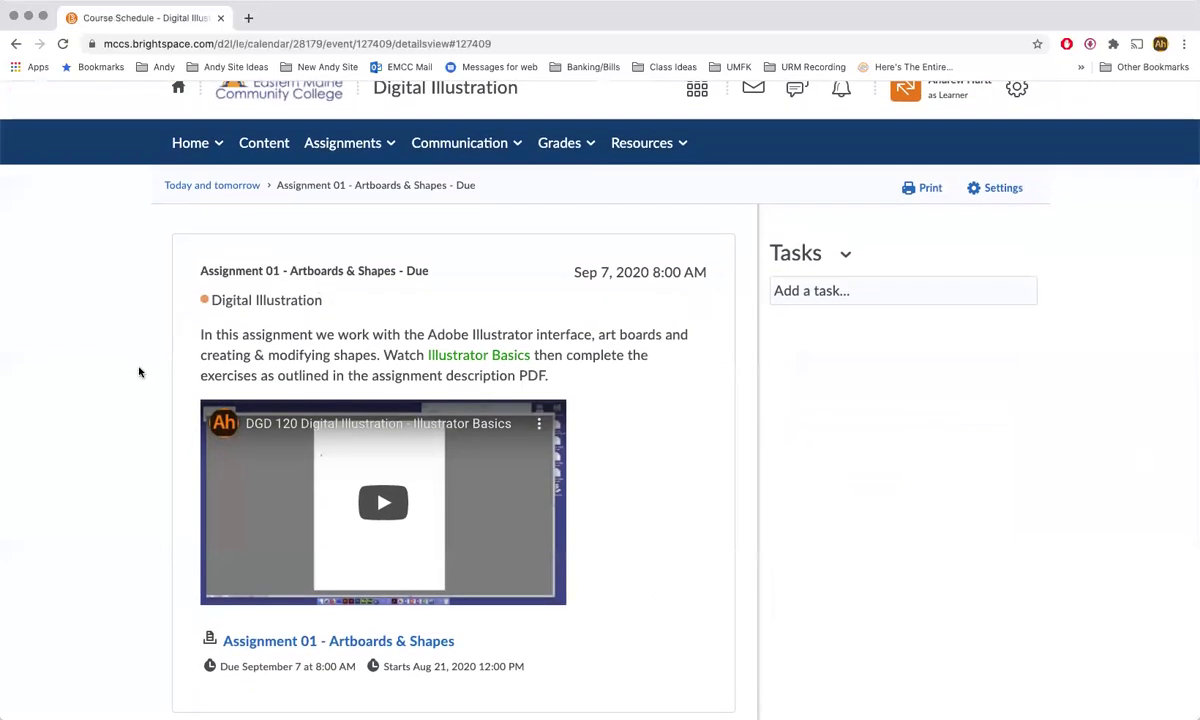
scroll(180, 358, up, 1)
click(385, 646)
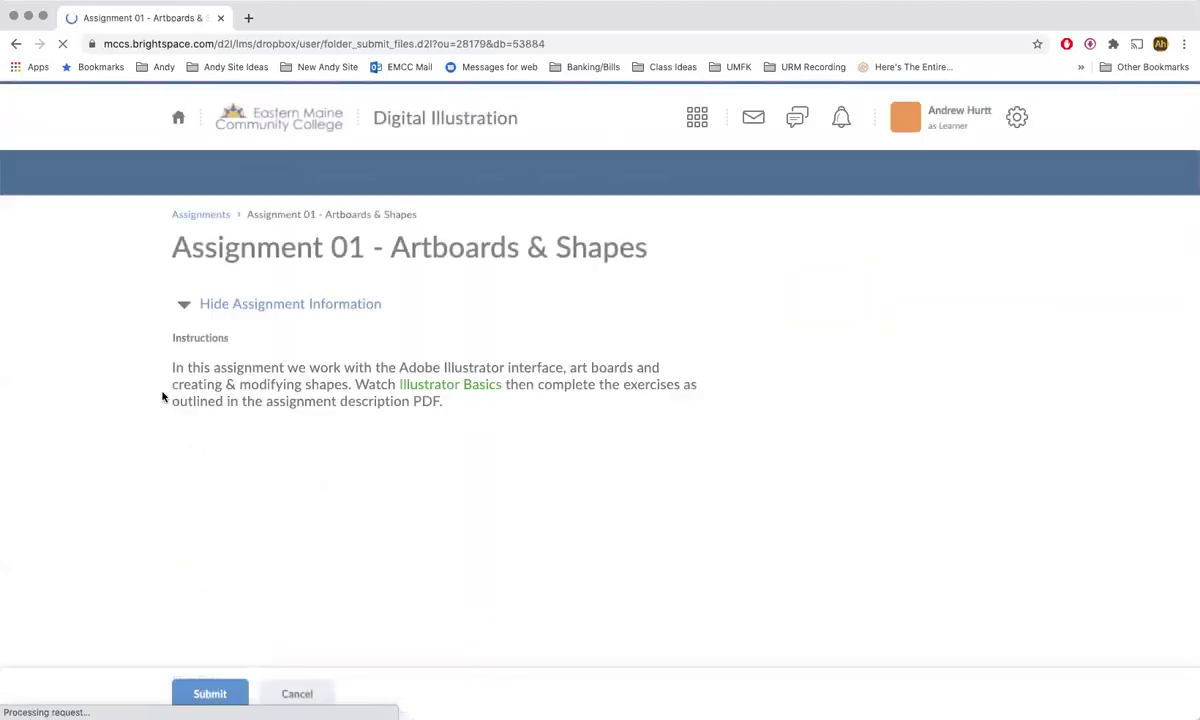
Step: Examine the Assignment 01 page's instructions, embedded Illustrator Basics video, start and due dates, and attached PDF and ZIP files
scroll(102, 430, down, 10)
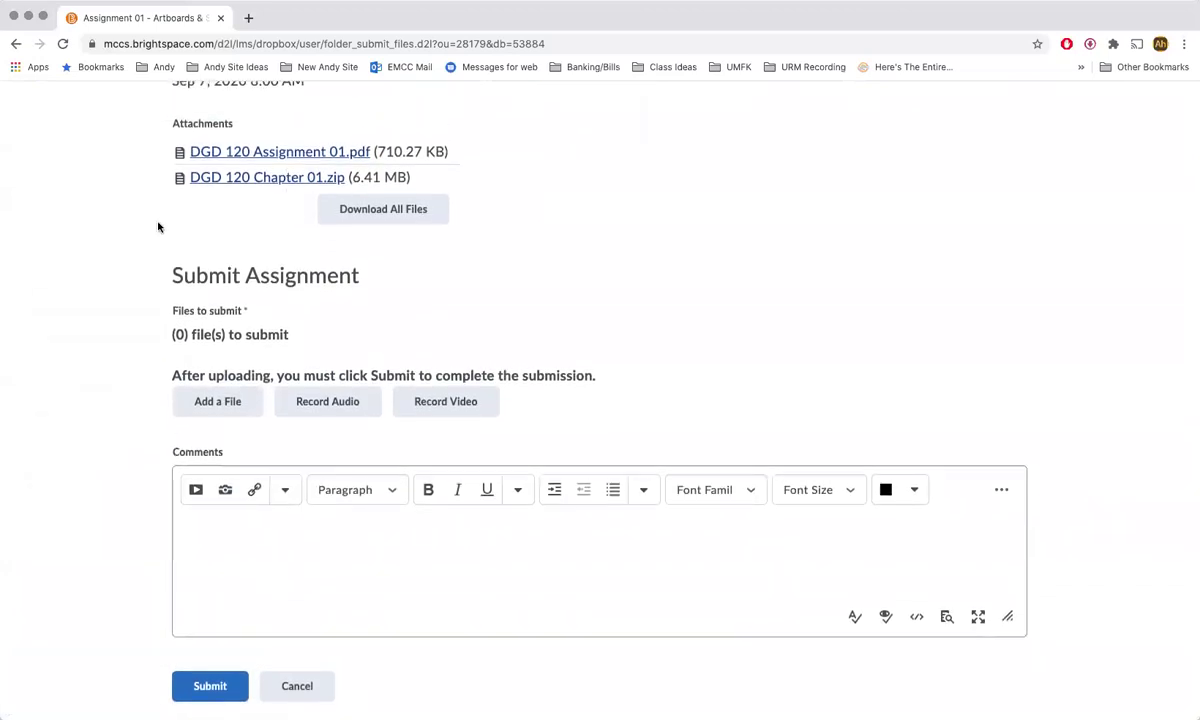
scroll(155, 225, up, 3)
scroll(99, 344, up, 5)
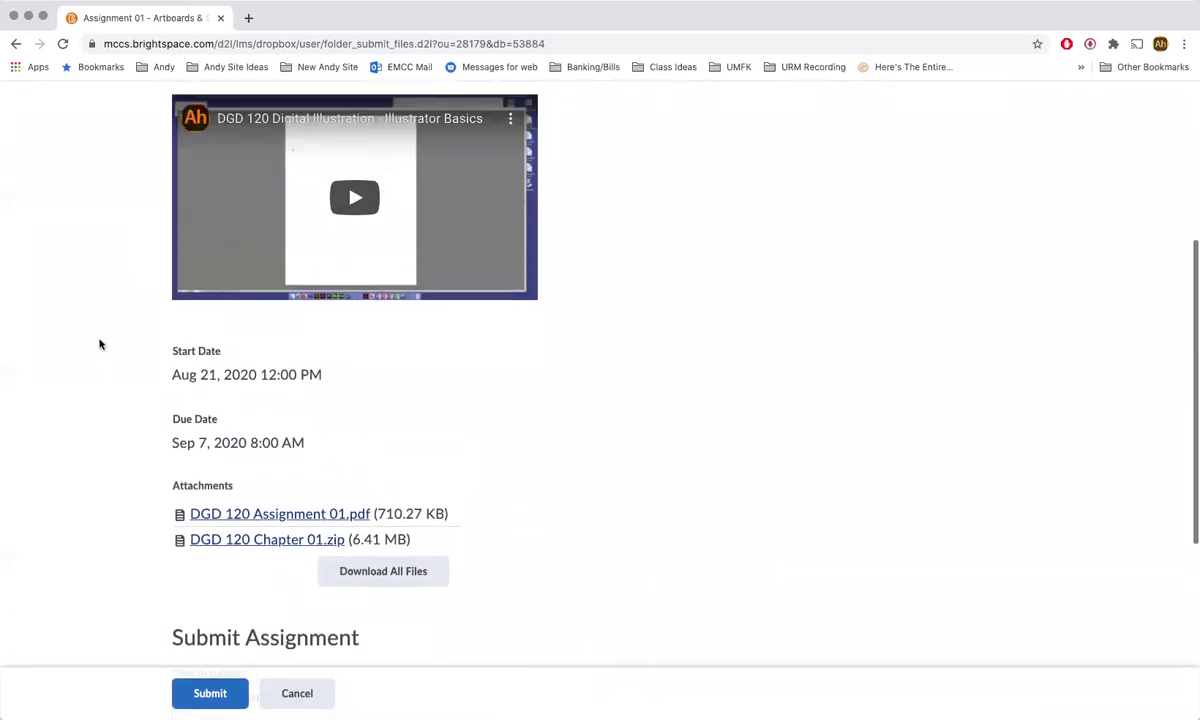
scroll(99, 344, down, 2)
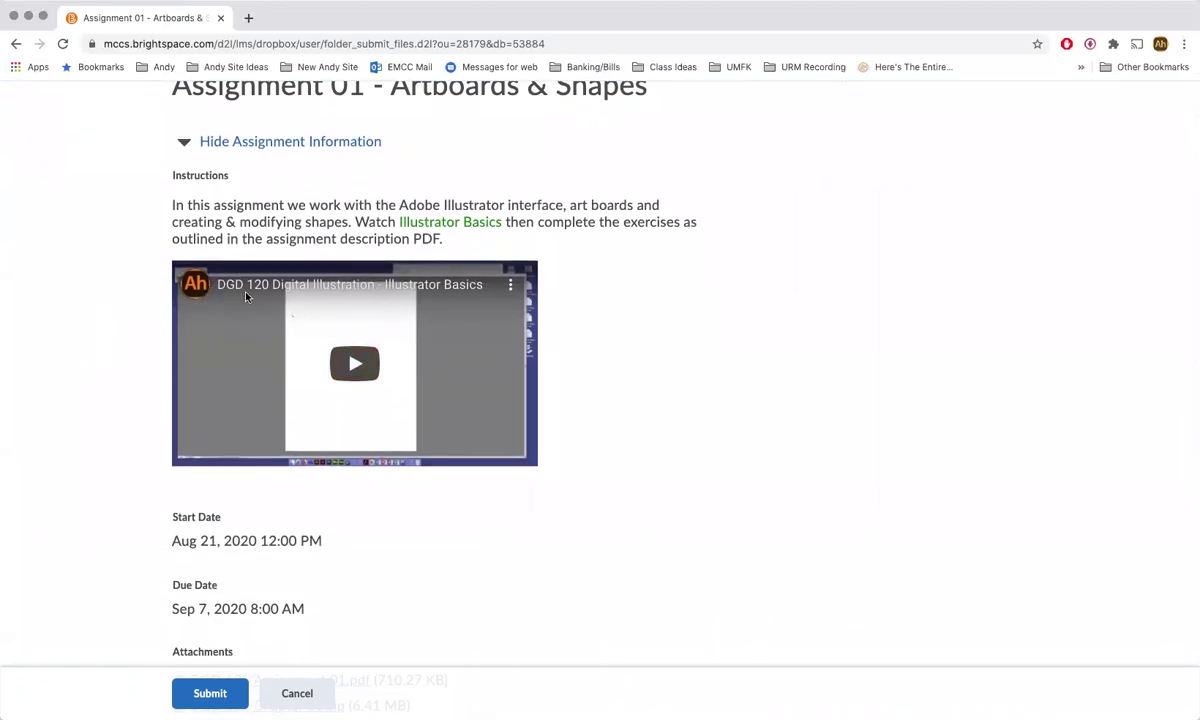
scroll(651, 364, down, 5)
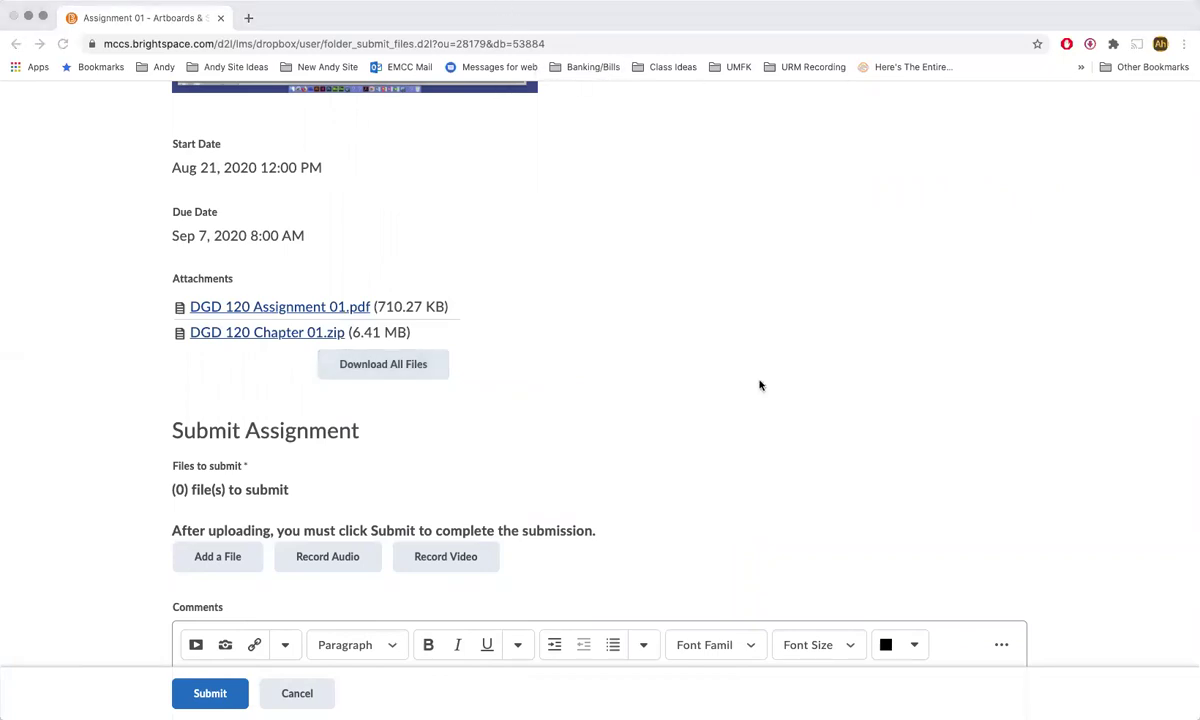
click(392, 543)
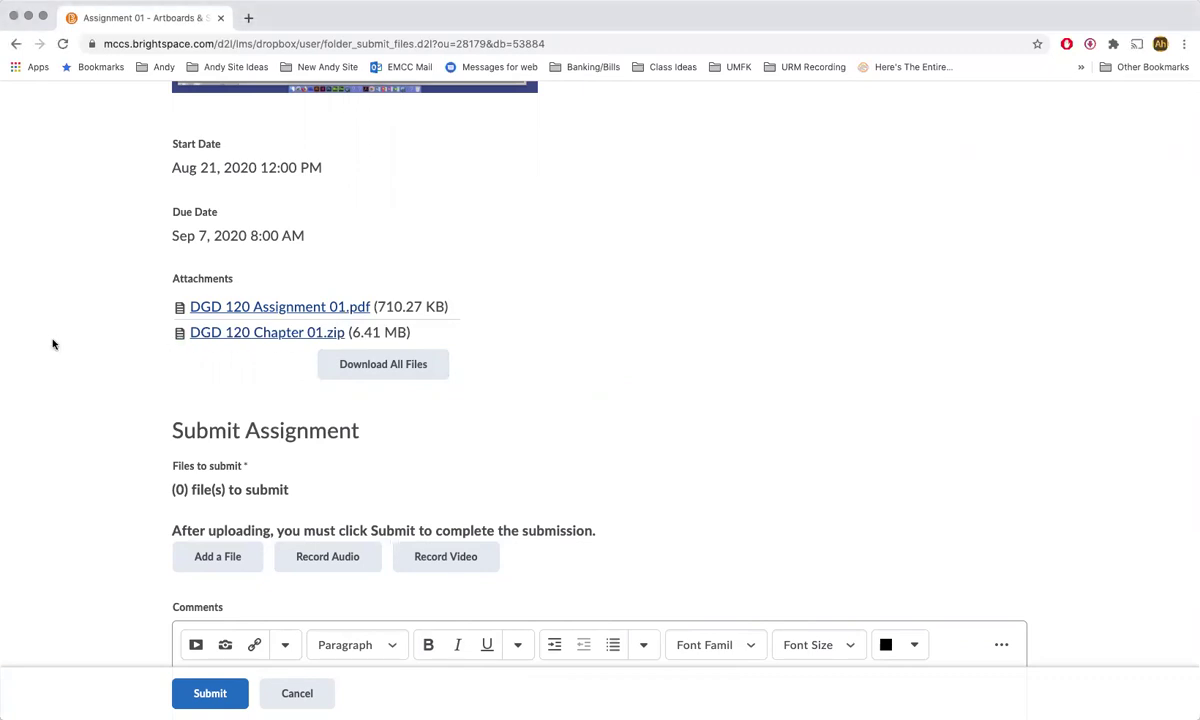
scroll(51, 343, up, 3)
scroll(98, 379, down, 2)
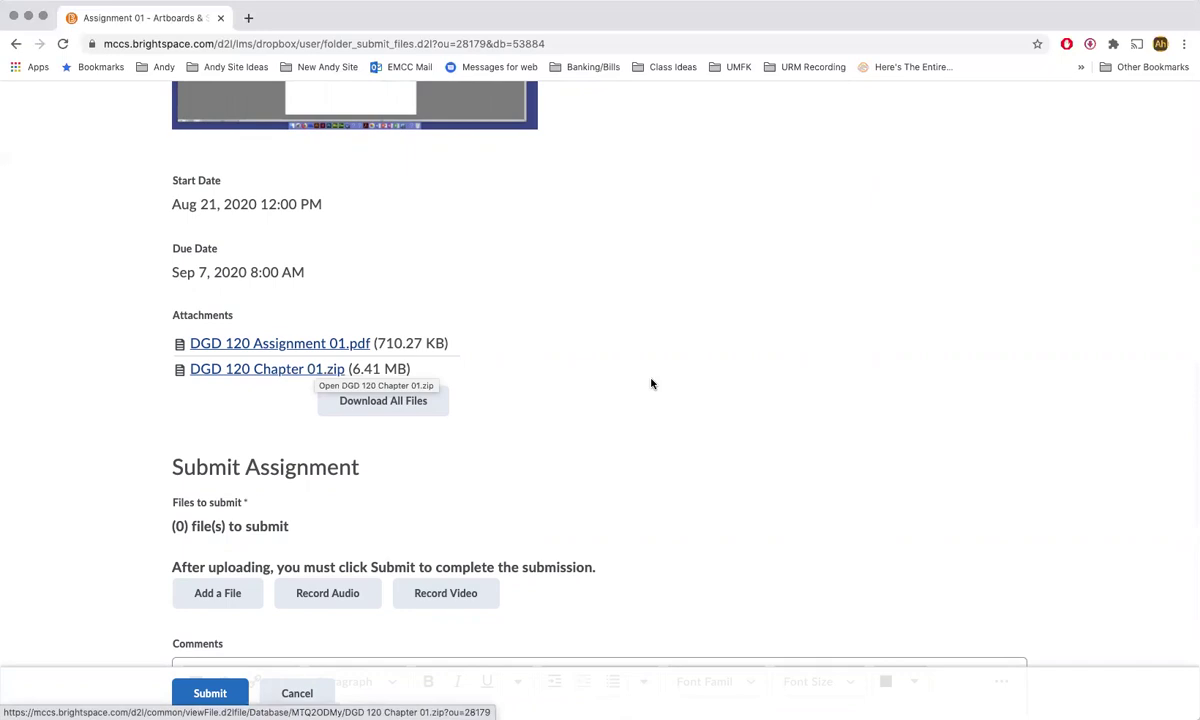
scroll(753, 472, up, 5)
scroll(753, 472, up, 2)
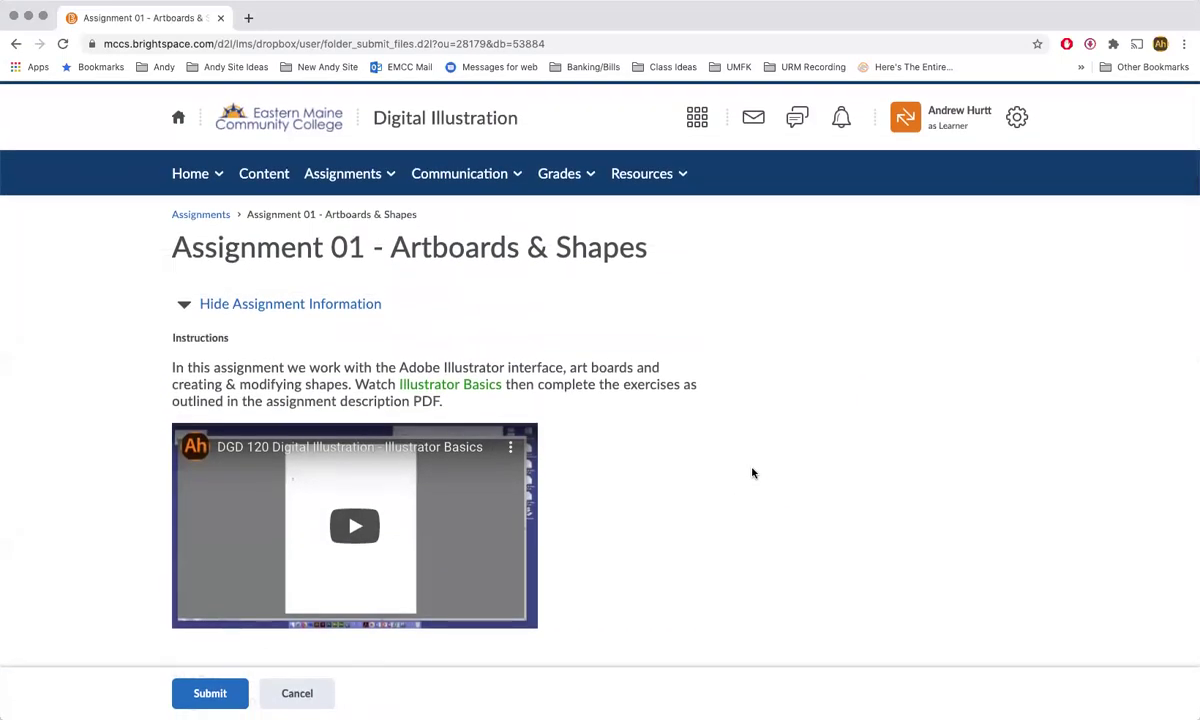
scroll(838, 452, down, 2)
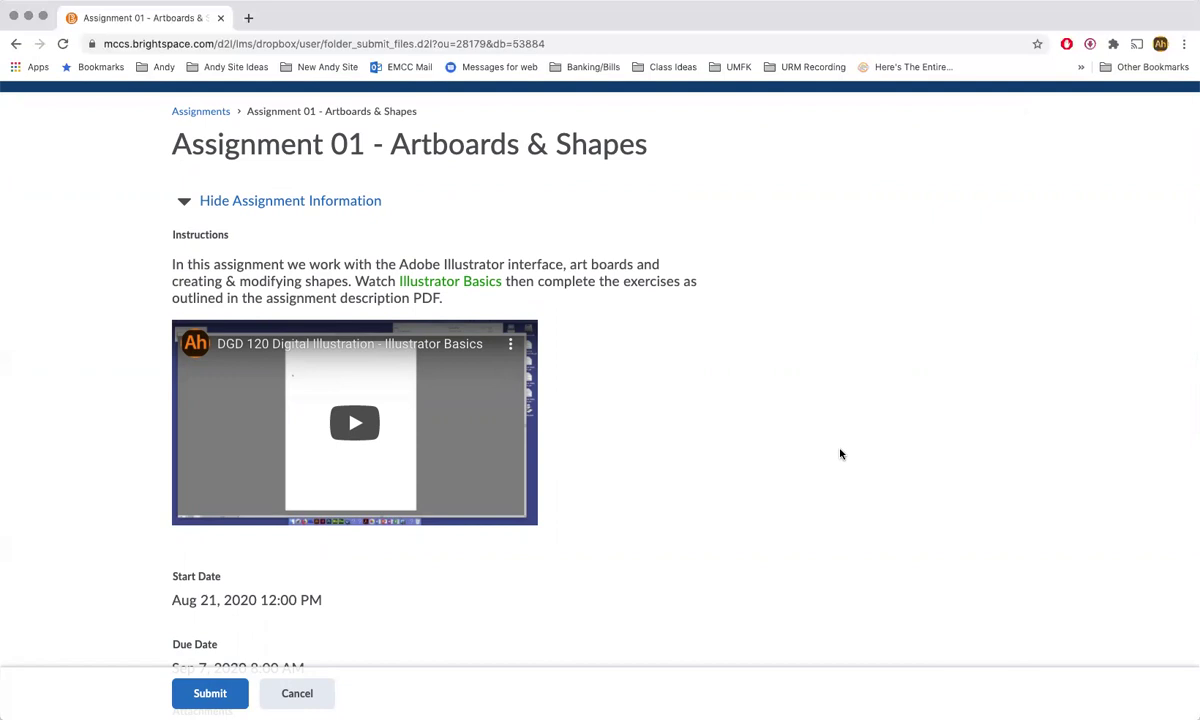
scroll(791, 530, down, 2)
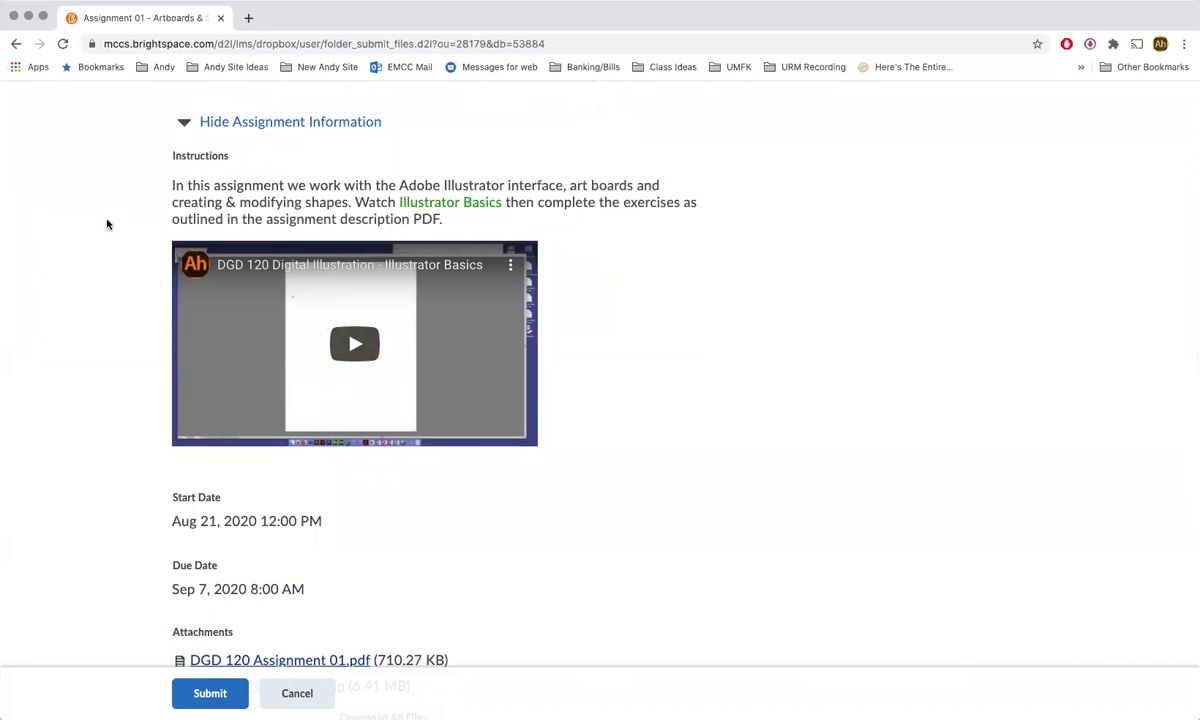
Step: Review the attachments, file upload and comment options for Assignment 01, and cancel the submission to return to the Assignments list
scroll(734, 334, down, 5)
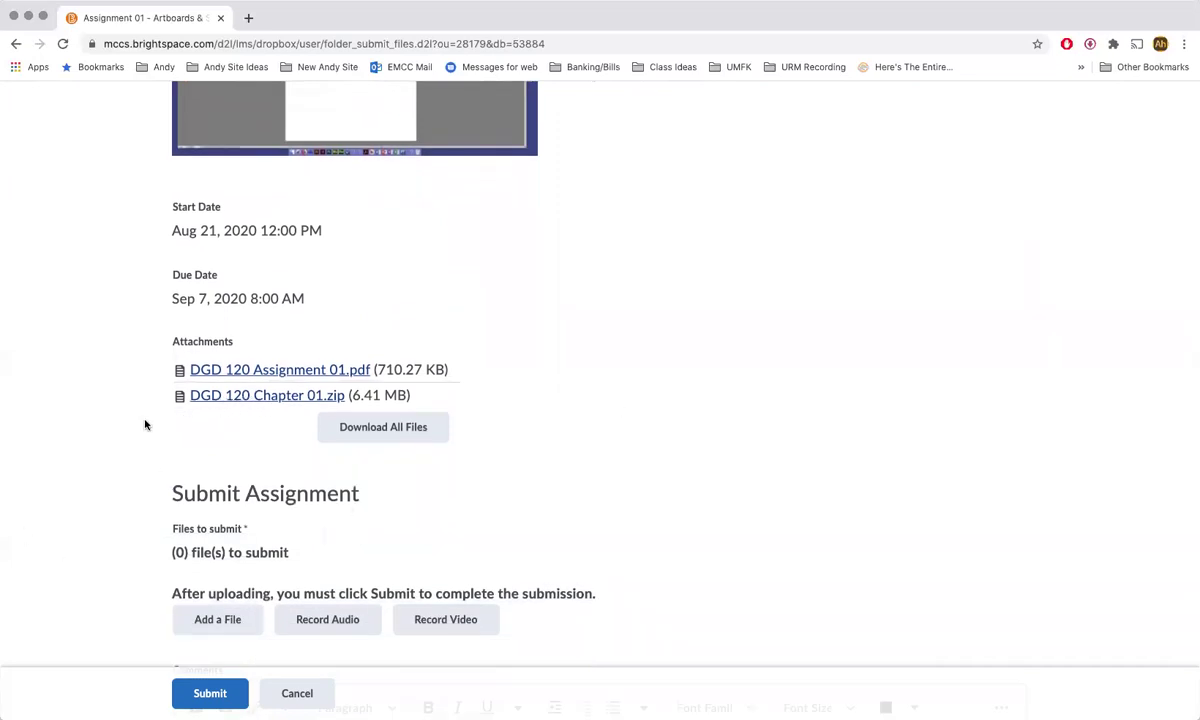
scroll(126, 486, down, 1)
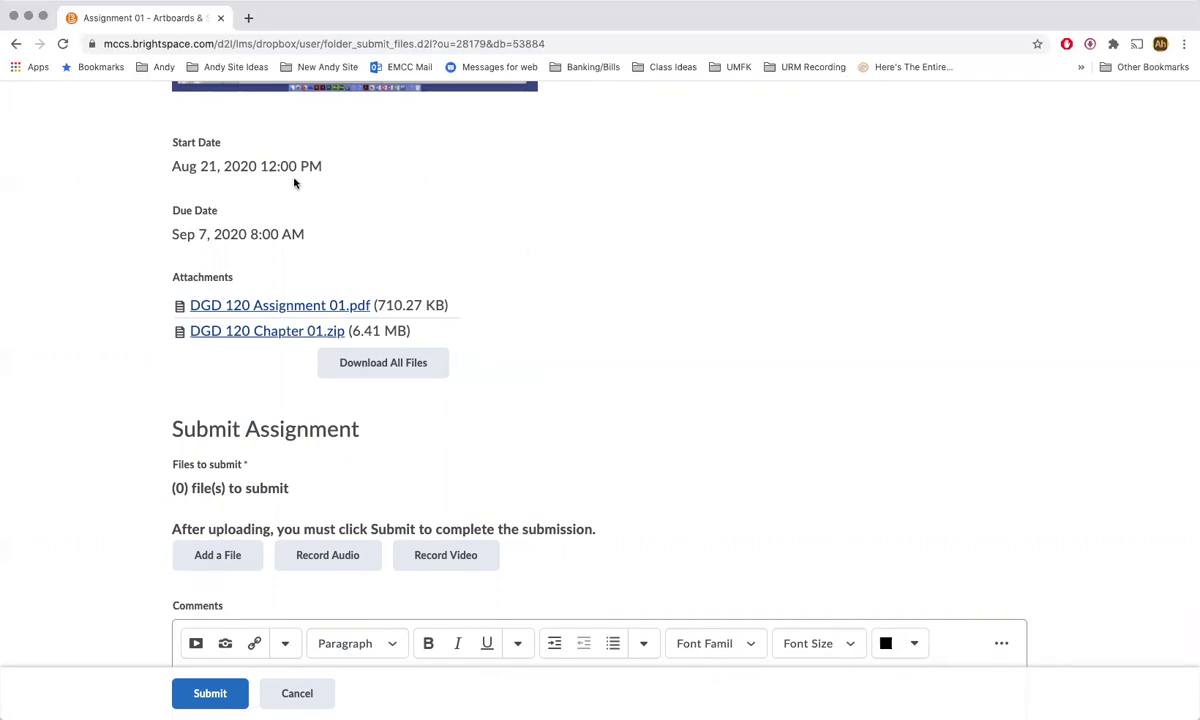
scroll(820, 356, down, 3)
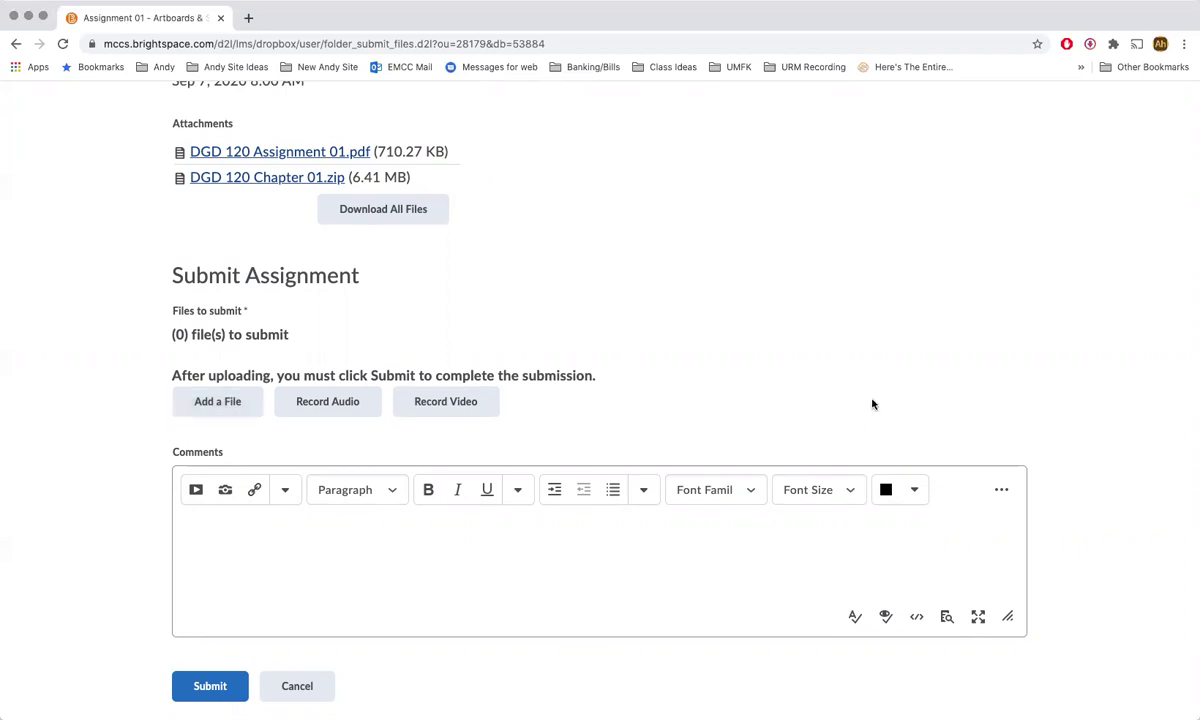
scroll(1071, 533, up, 3)
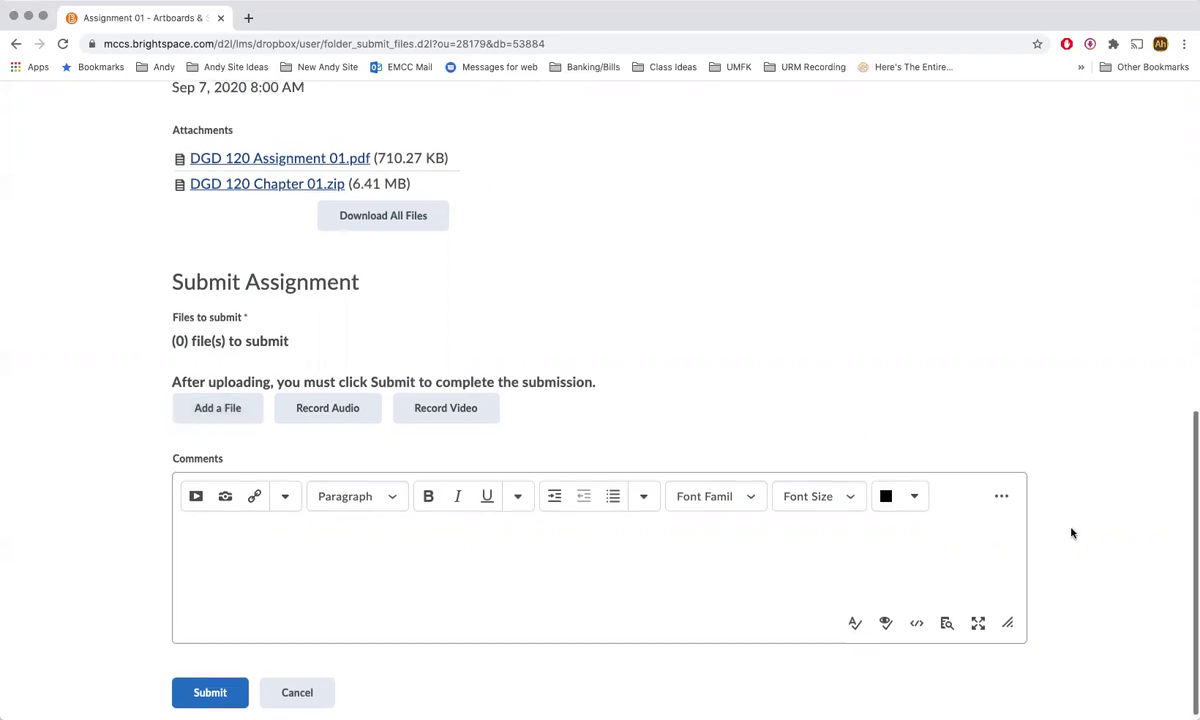
scroll(1071, 533, up, 4)
scroll(1071, 533, down, 5)
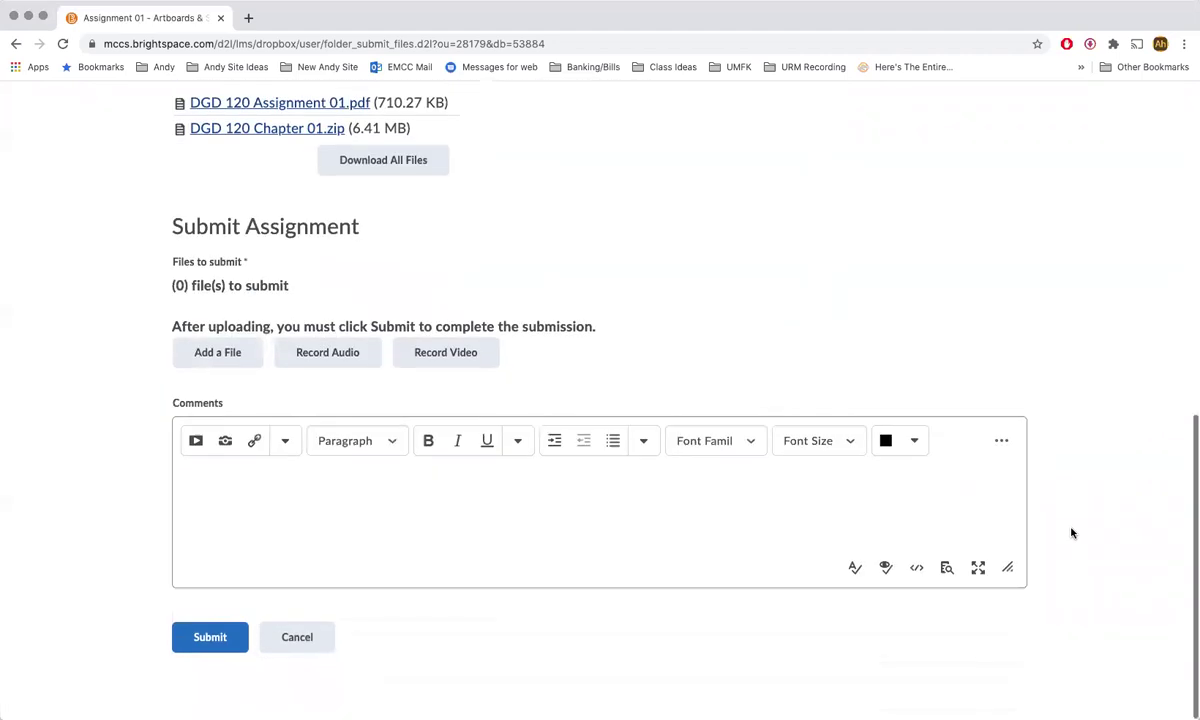
scroll(1071, 533, up, 1)
click(316, 688)
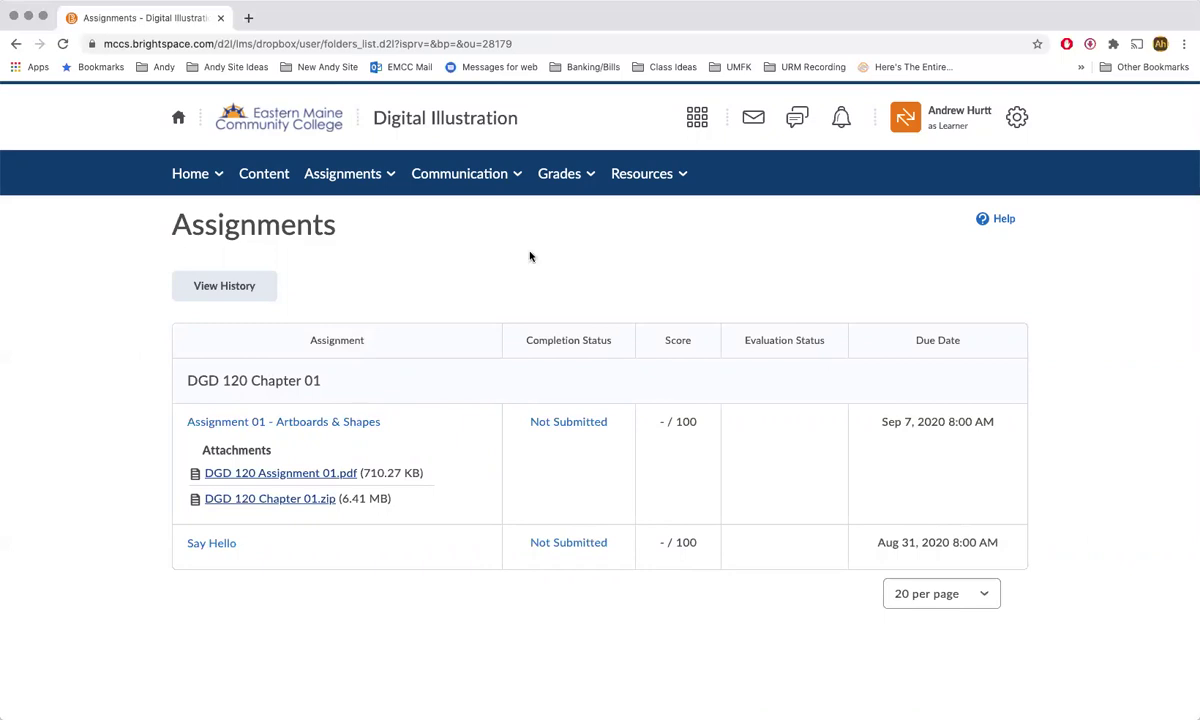
Step: Return to the Digital Illustration course home page, look over the assignment-related options, and reopen the Assignments list
click(193, 176)
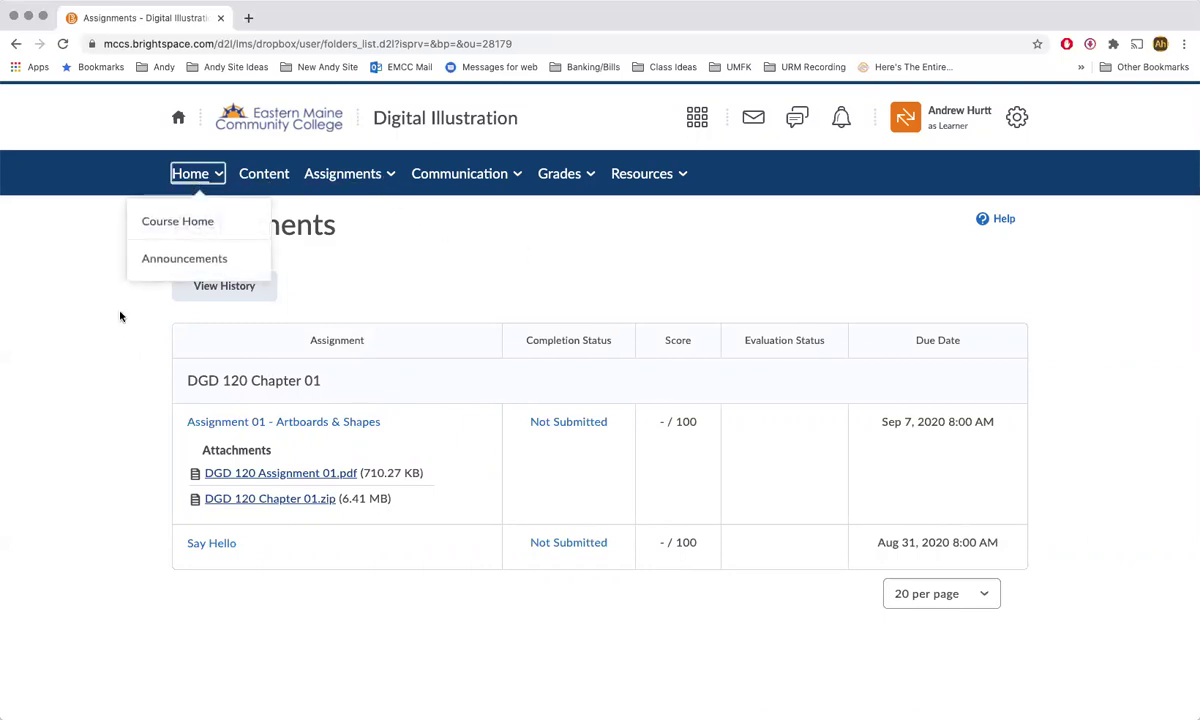
click(165, 225)
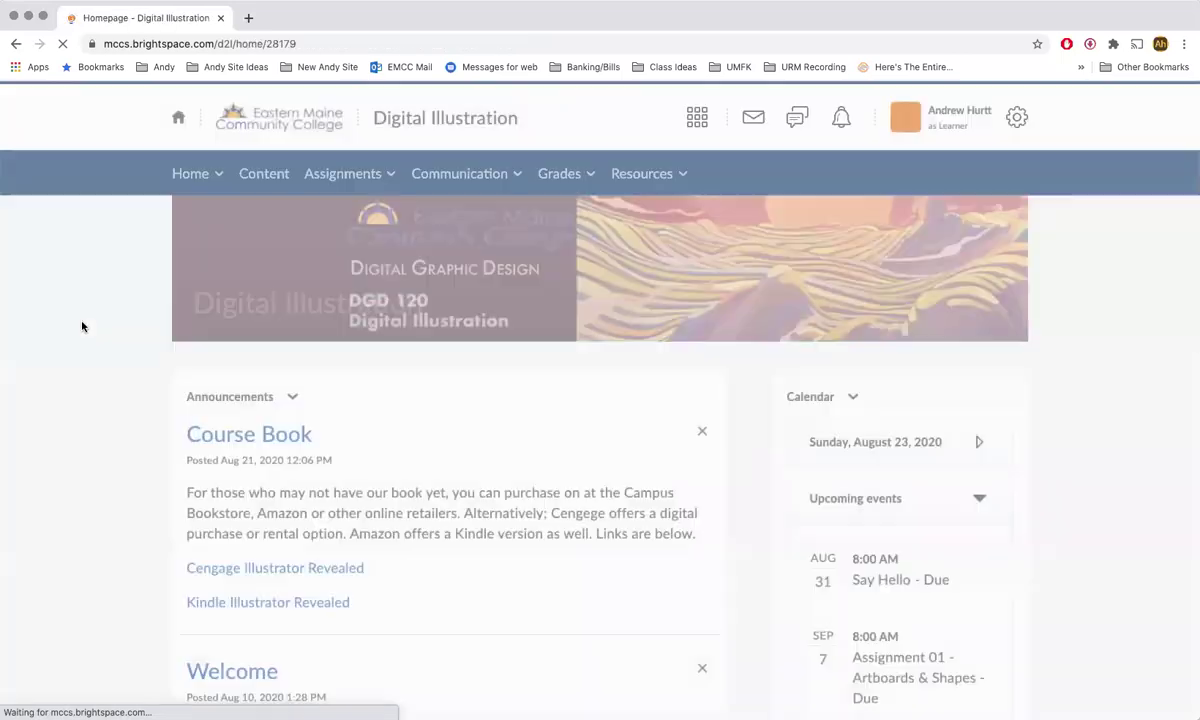
click(338, 178)
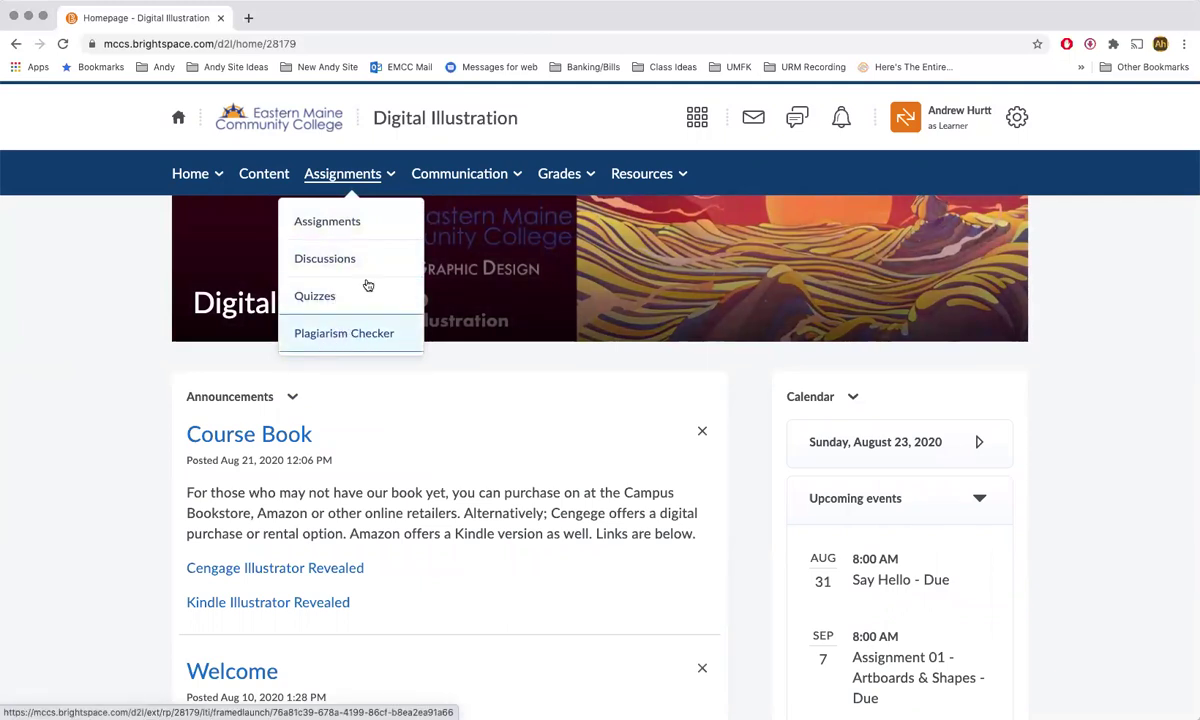
click(391, 229)
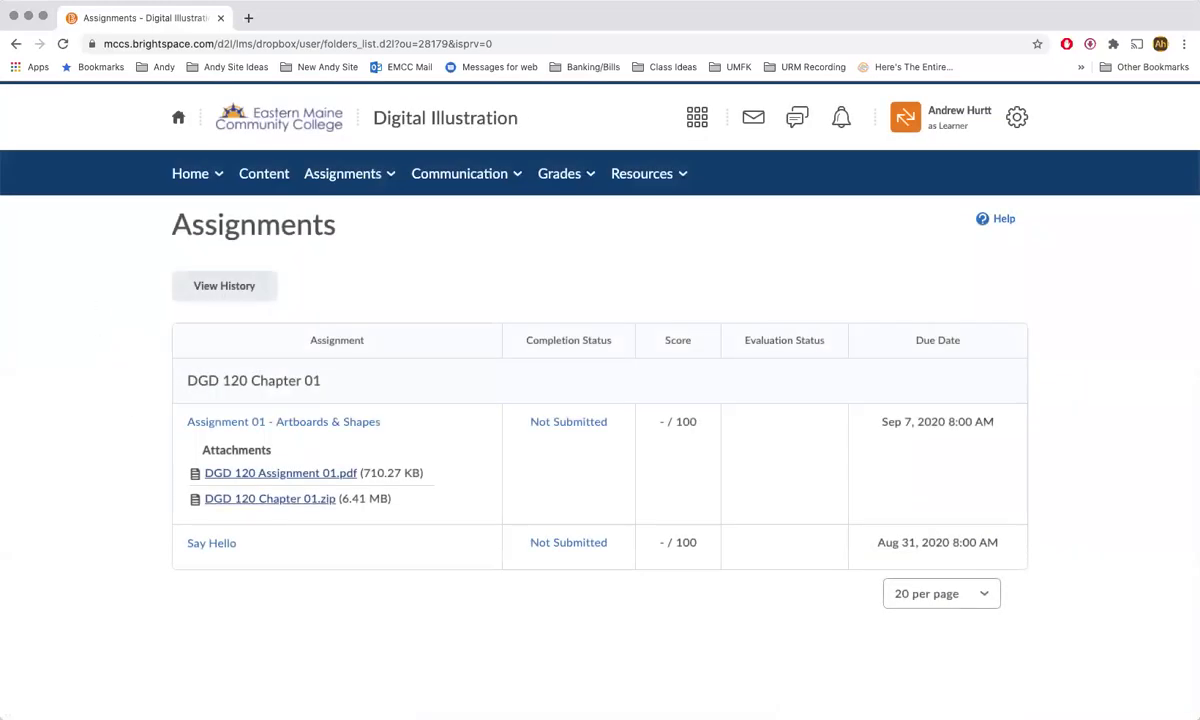
Step: Open the course's full Announcements page and review the Course Book and Welcome posts
click(203, 175)
click(182, 262)
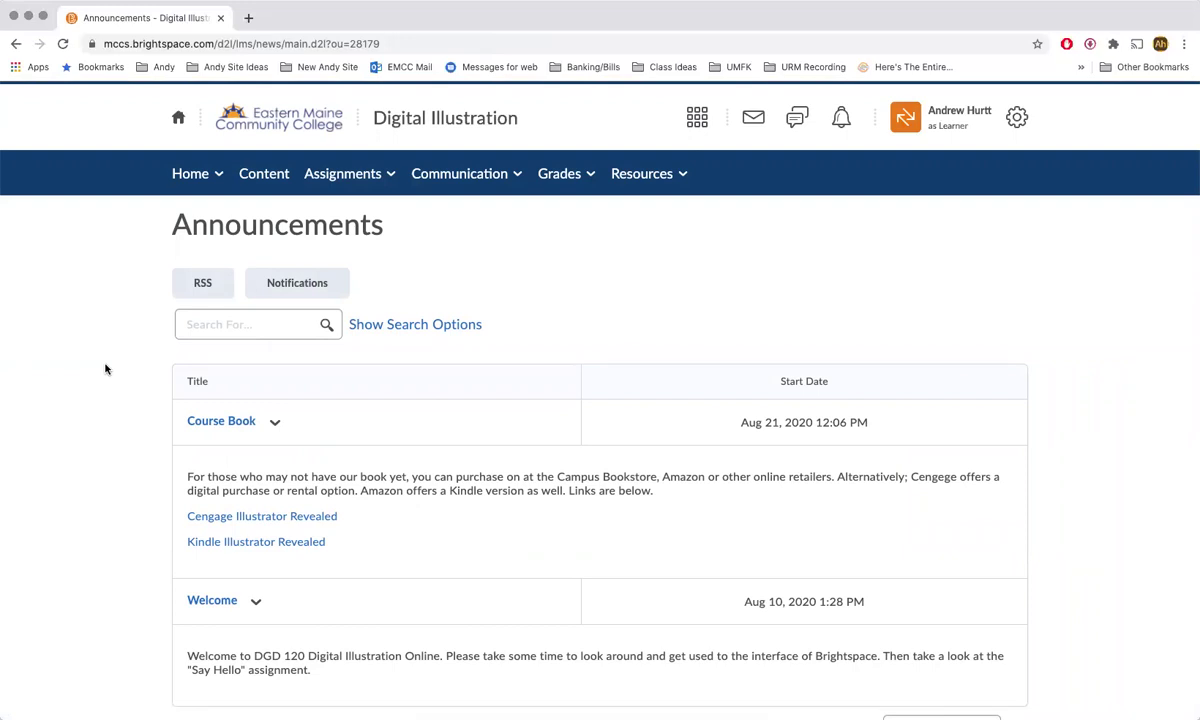
scroll(105, 369, down, 2)
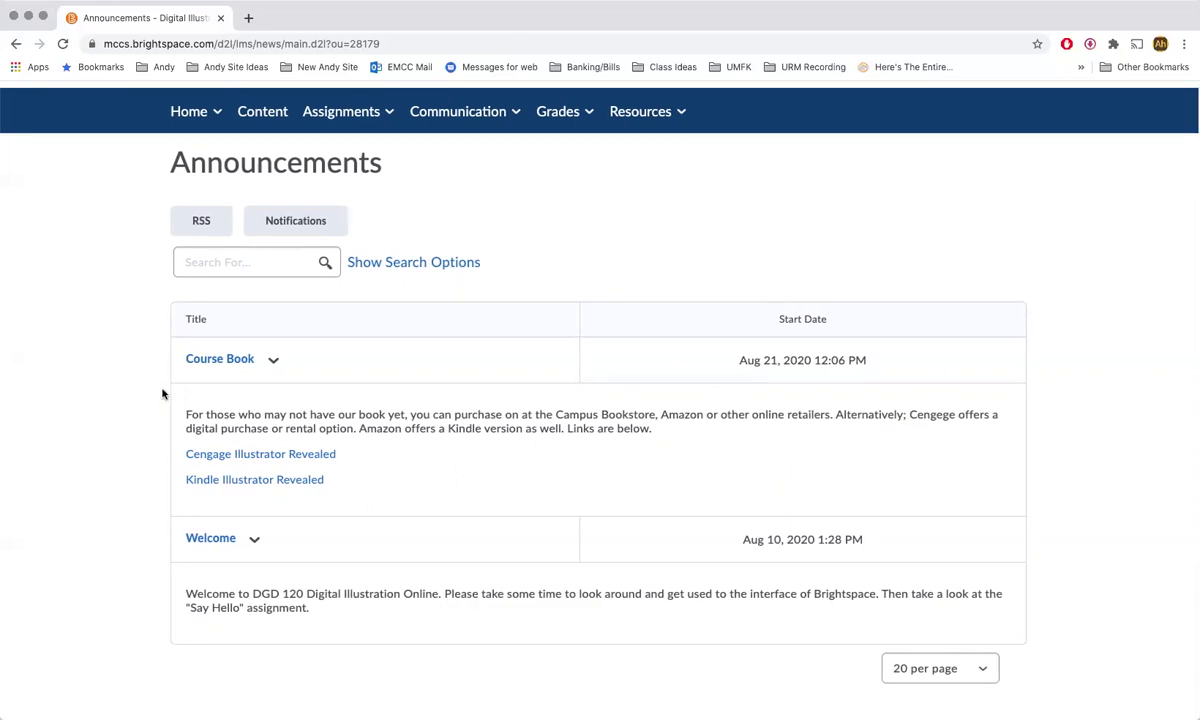
scroll(131, 348, up, 1)
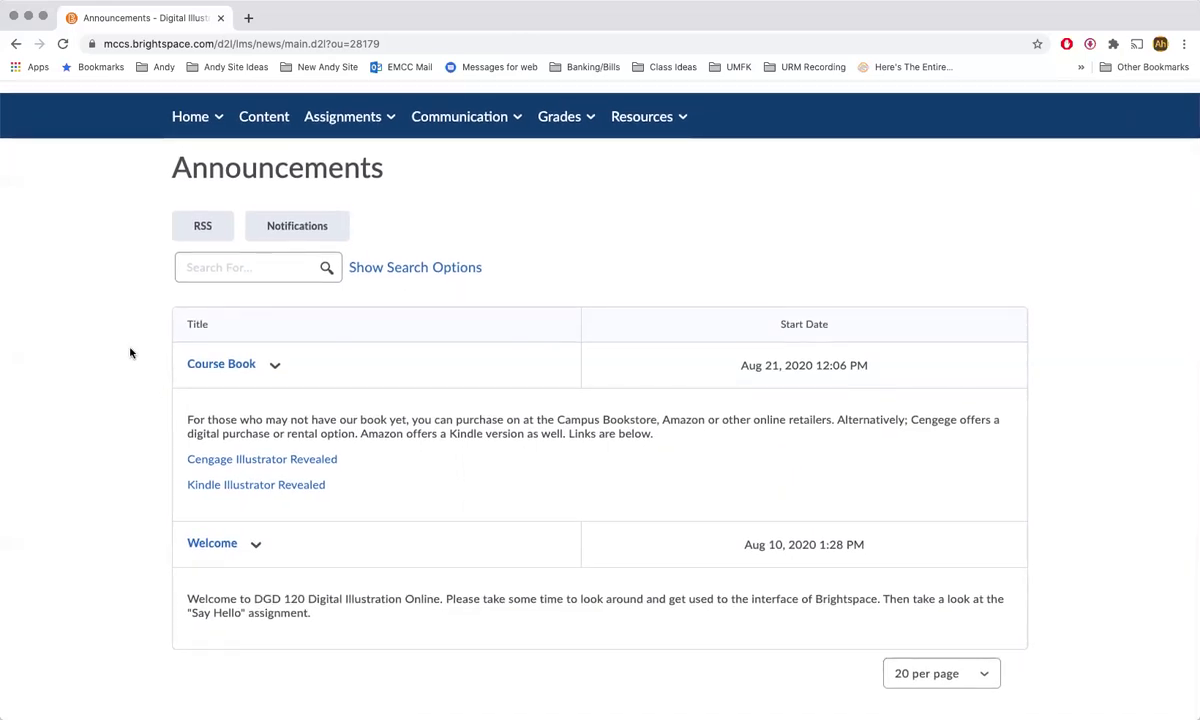
Step: Look over the course home options and the communication options for Email, Instant Messages, Chat and Zoom Meetings, without opening any
click(190, 116)
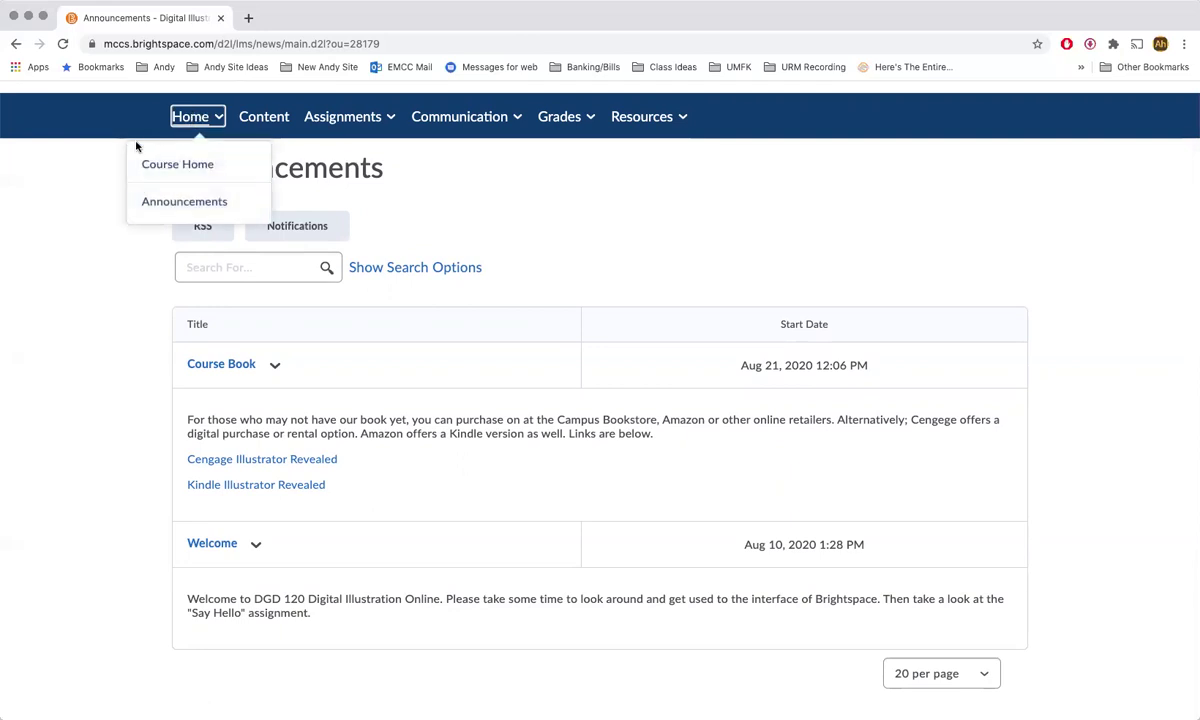
click(115, 178)
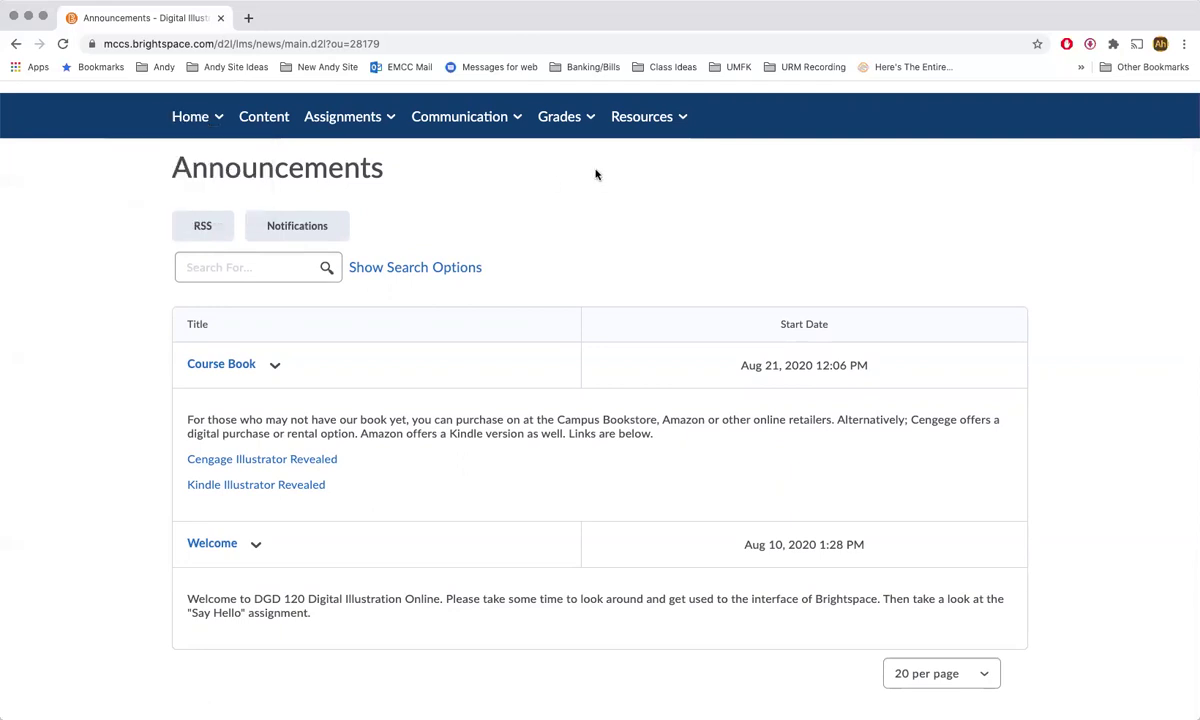
click(500, 116)
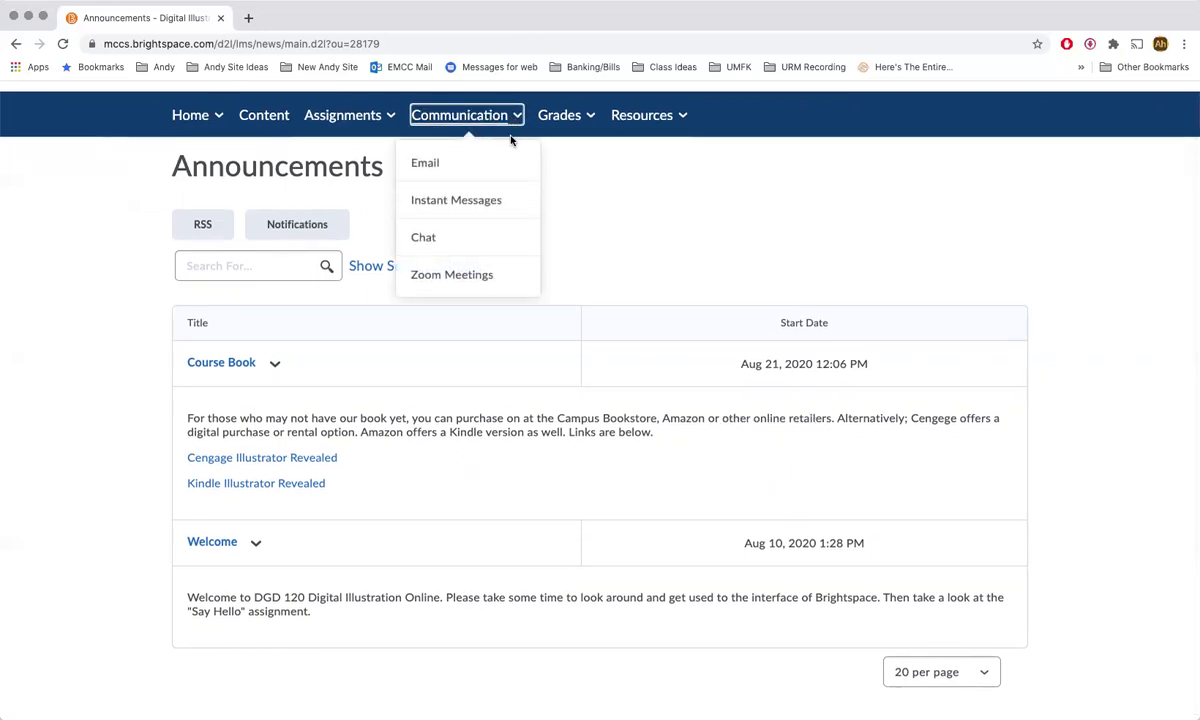
click(48, 195)
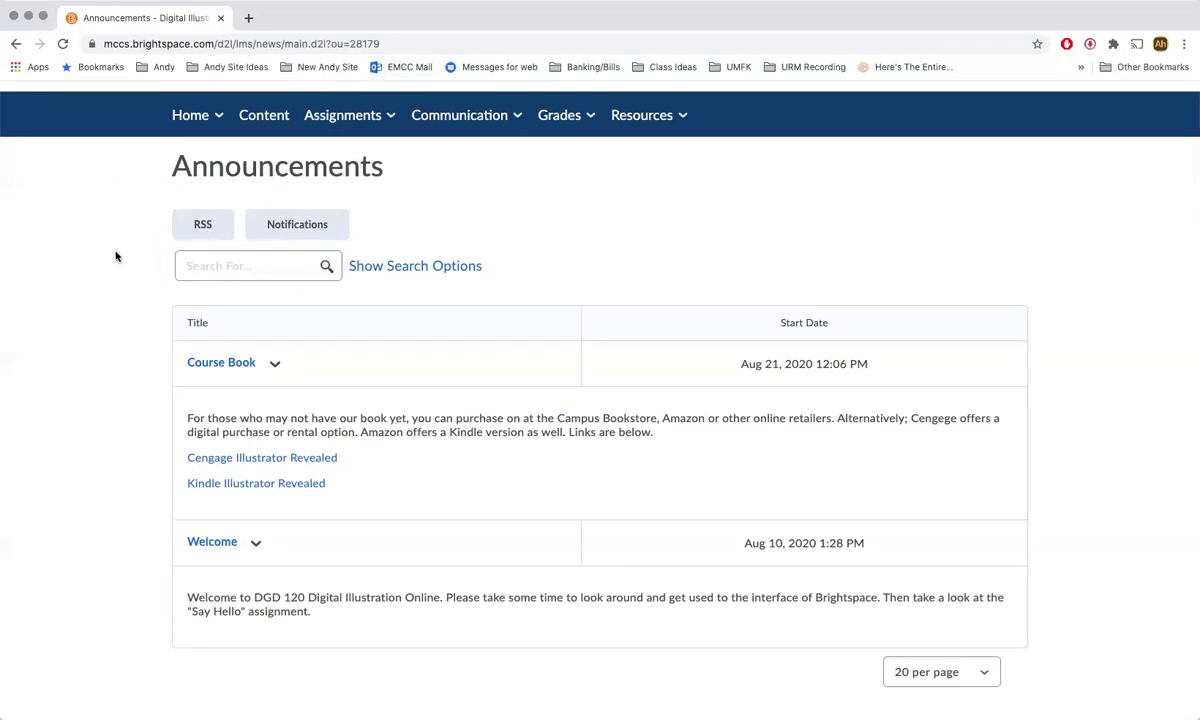
Step: Return from the Announcements page to the Digital Illustration course home page
click(177, 116)
click(180, 157)
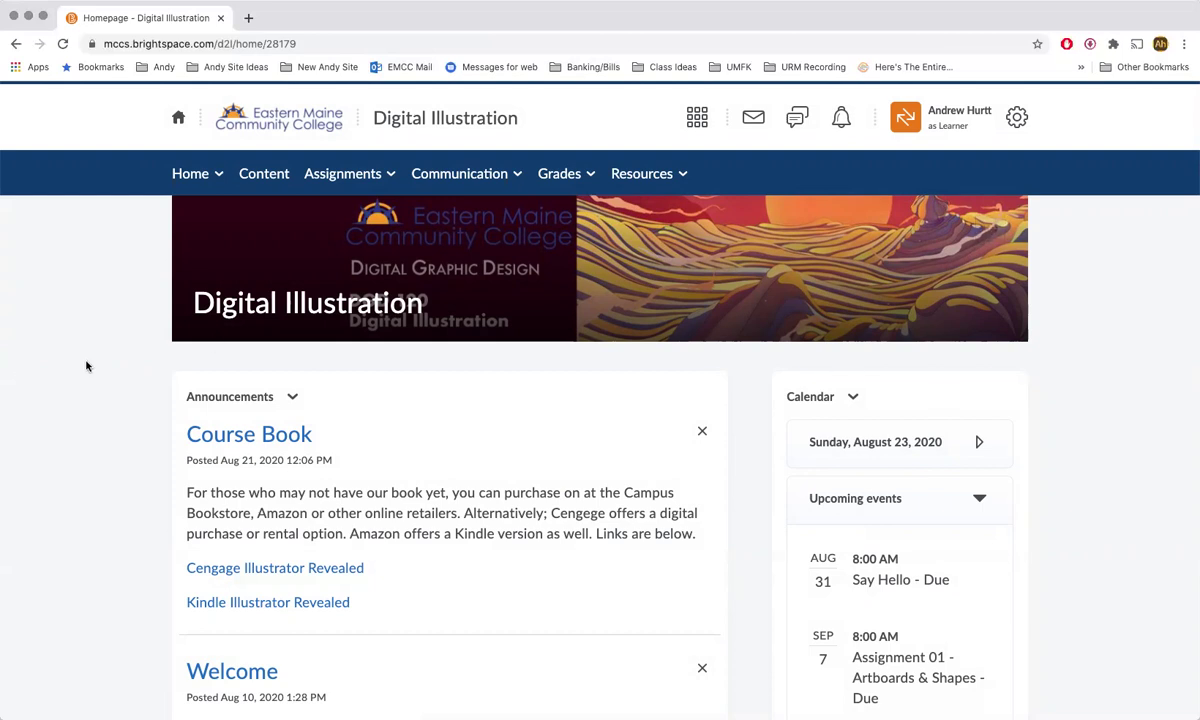
scroll(86, 366, down, 1)
scroll(86, 366, up, 1)
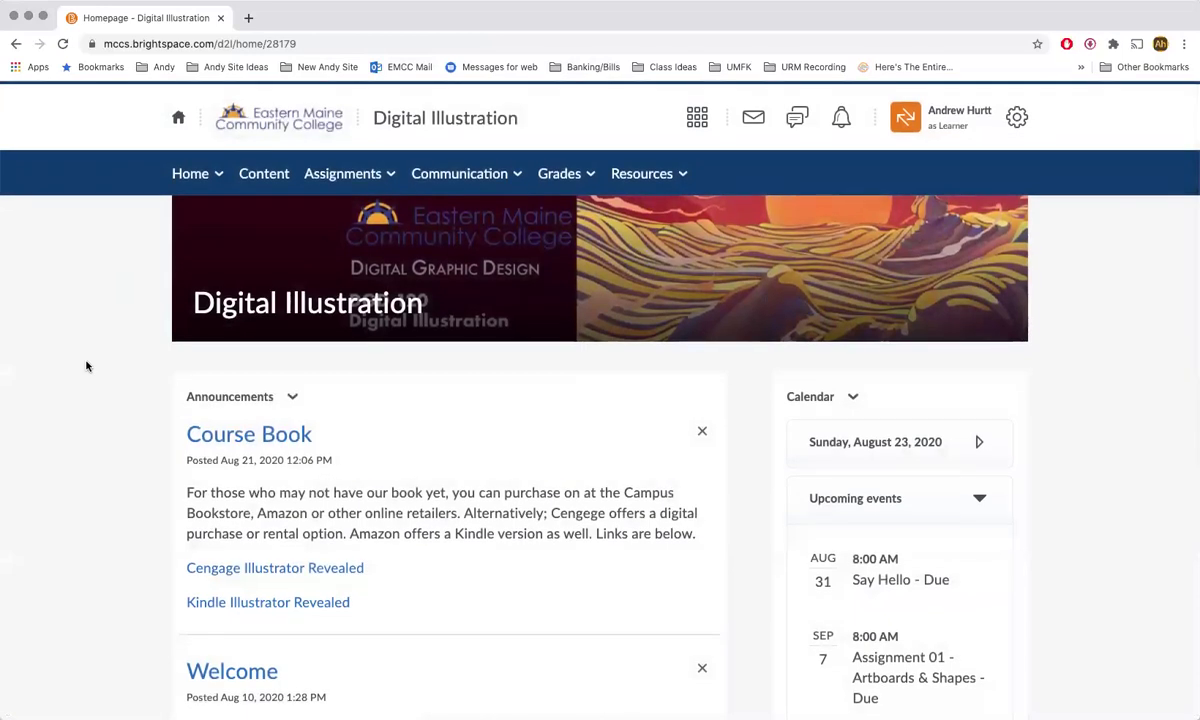